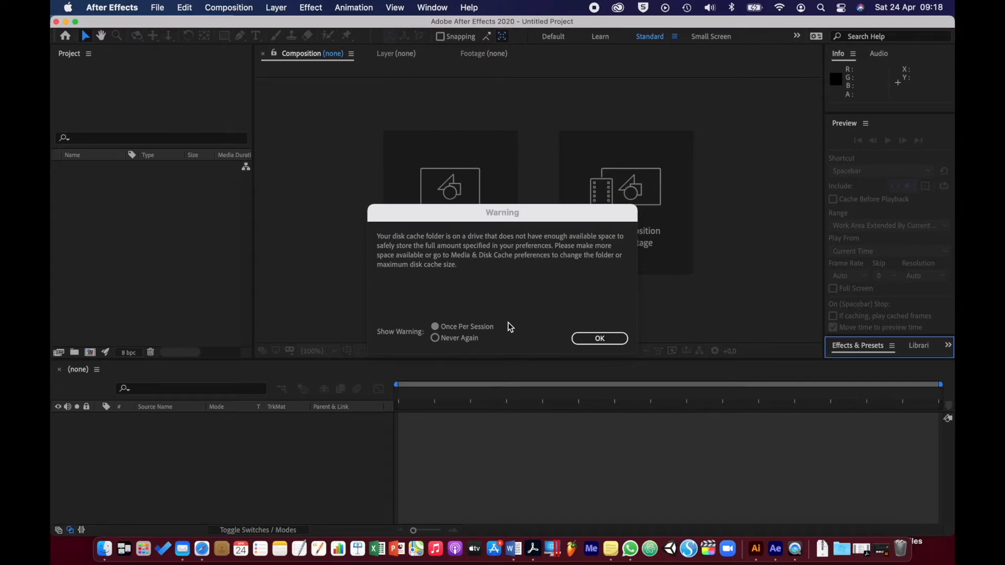
- Dismiss the disk cache warning with Never Again chosen and start a new project
{"action": "left_click", "coordinate": [435, 338]}
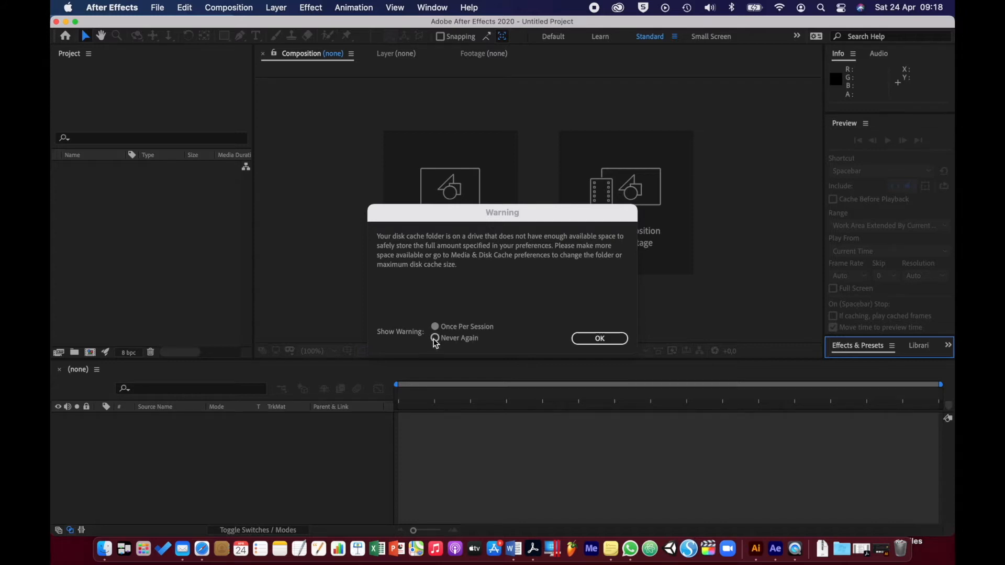
{"action": "left_click", "coordinate": [592, 336]}
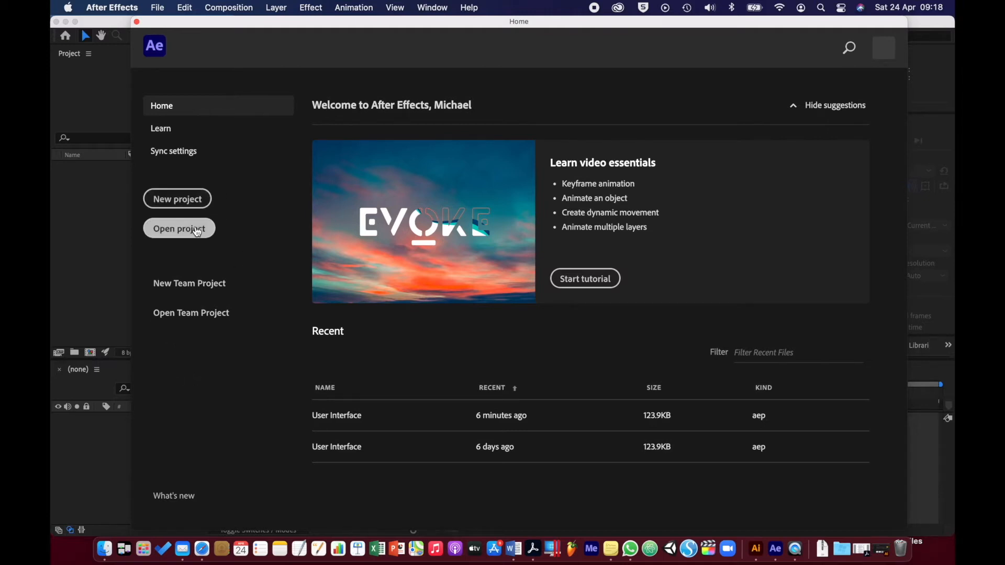
{"action": "left_click", "coordinate": [190, 200]}
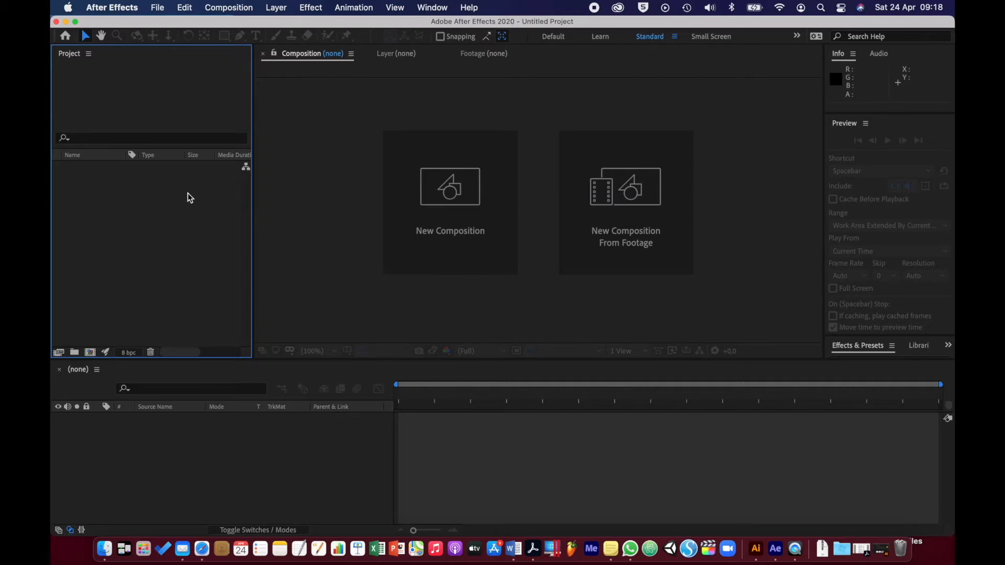
- Review the renderer choices in the project's Video Rendering and Effects settings, keeping Mercury GPU Acceleration (Metal)
{"action": "left_click", "coordinate": [159, 8]}
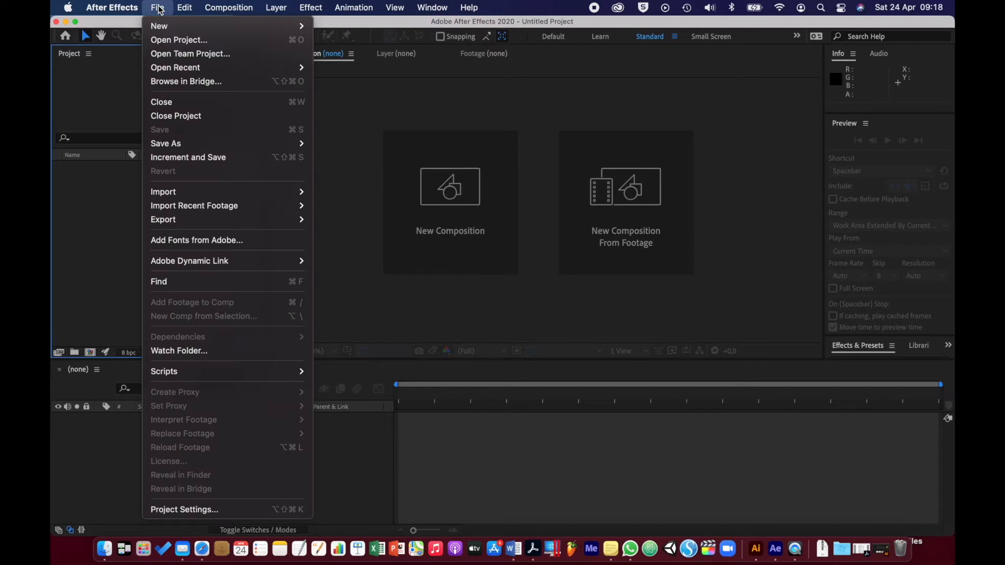
{"action": "left_click", "coordinate": [190, 509]}
{"action": "left_click_drag", "start_coordinate": [501, 126], "coordinate": [497, 154]}
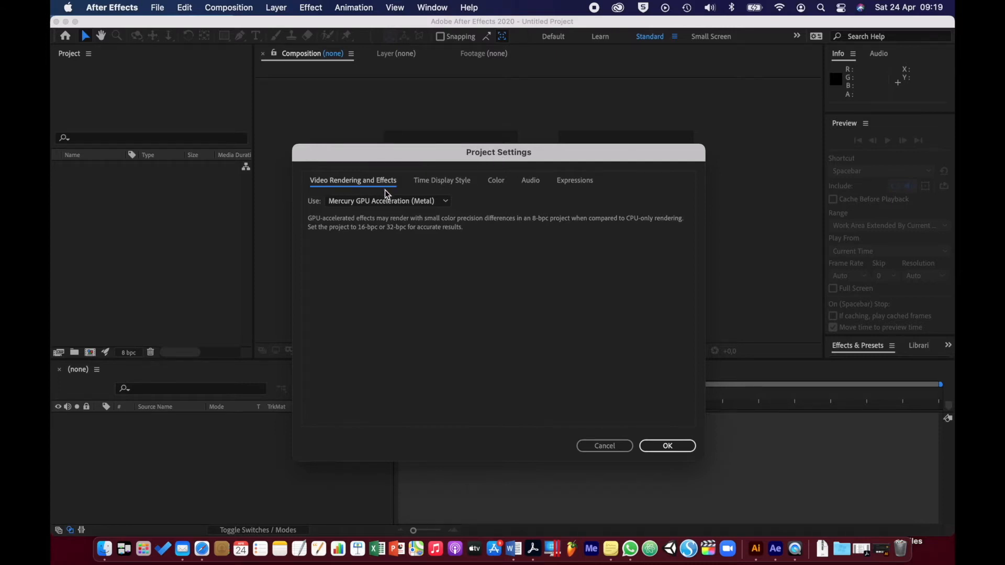
{"action": "left_click", "coordinate": [447, 202]}
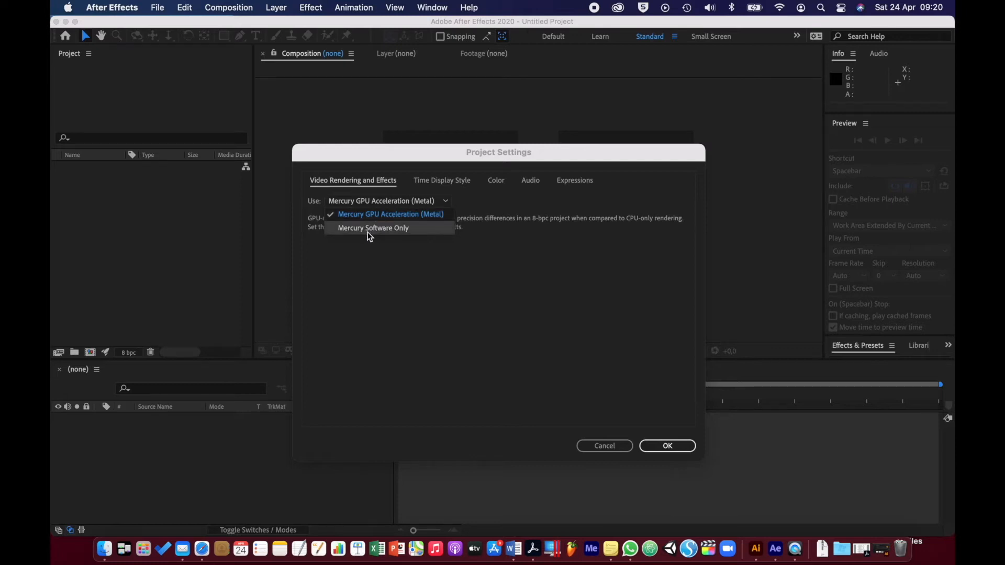
{"action": "left_click", "coordinate": [389, 276]}
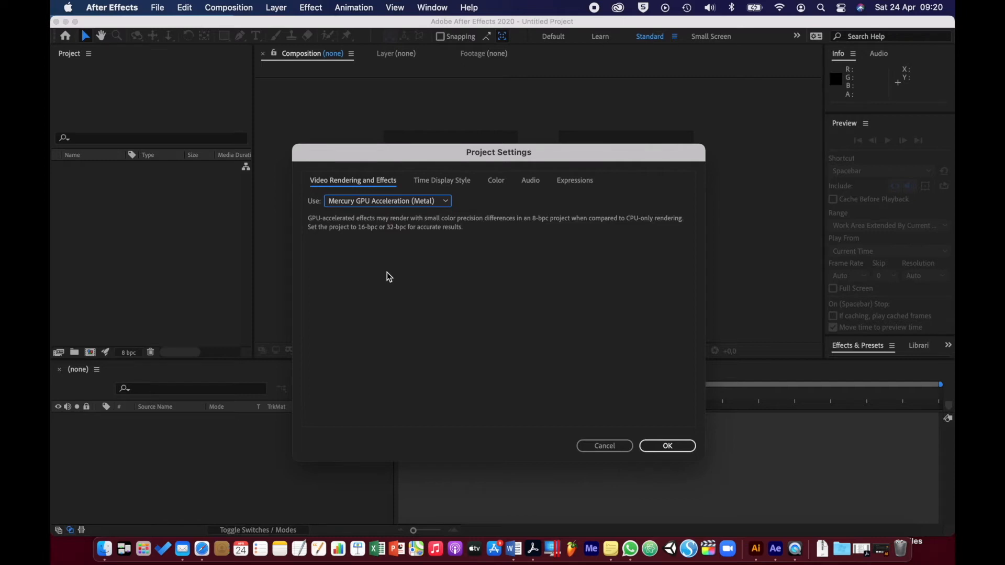
{"action": "left_click", "coordinate": [380, 203]}
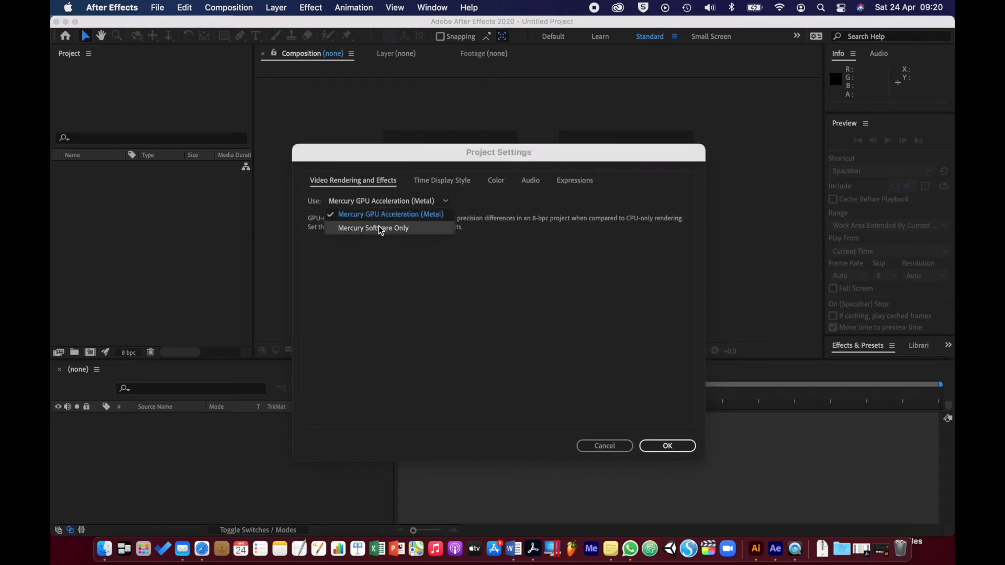
{"action": "left_click", "coordinate": [384, 332]}
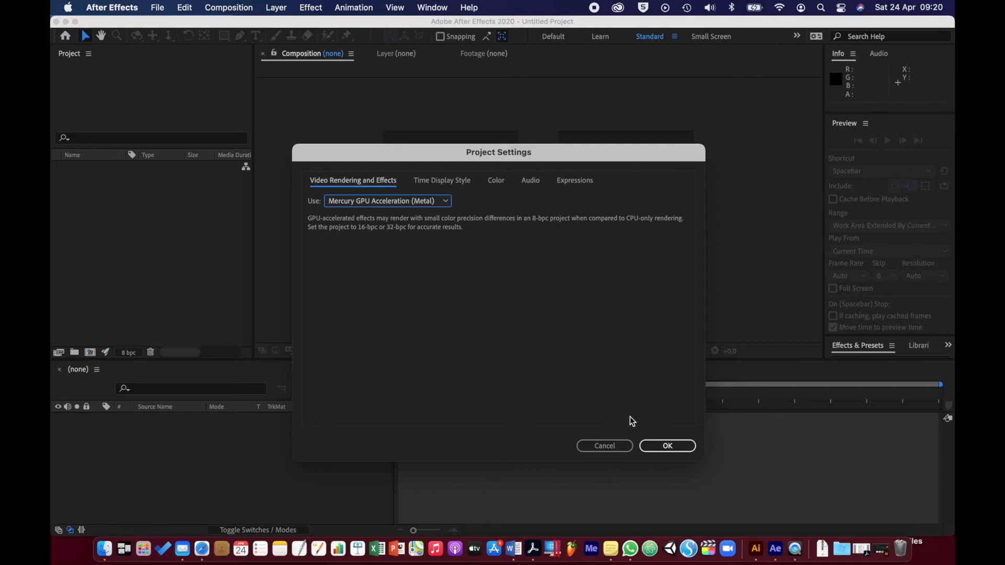
{"action": "left_click", "coordinate": [658, 447]}
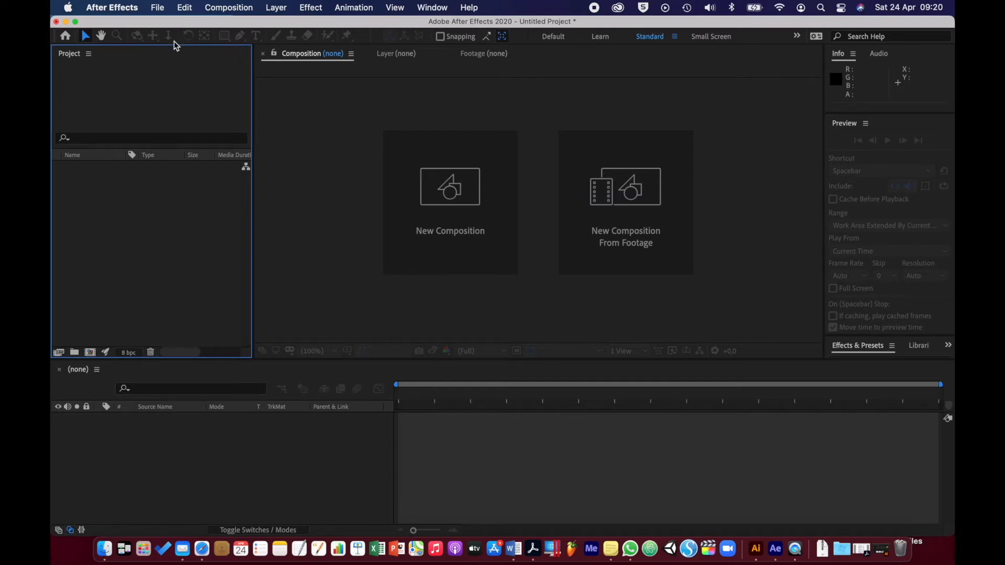
- Open User Interface.aep from the Activity 2.1.1 - Files folder on the Desktop, discarding the untitled project and accepting the version conversion
{"action": "left_click", "coordinate": [159, 9]}
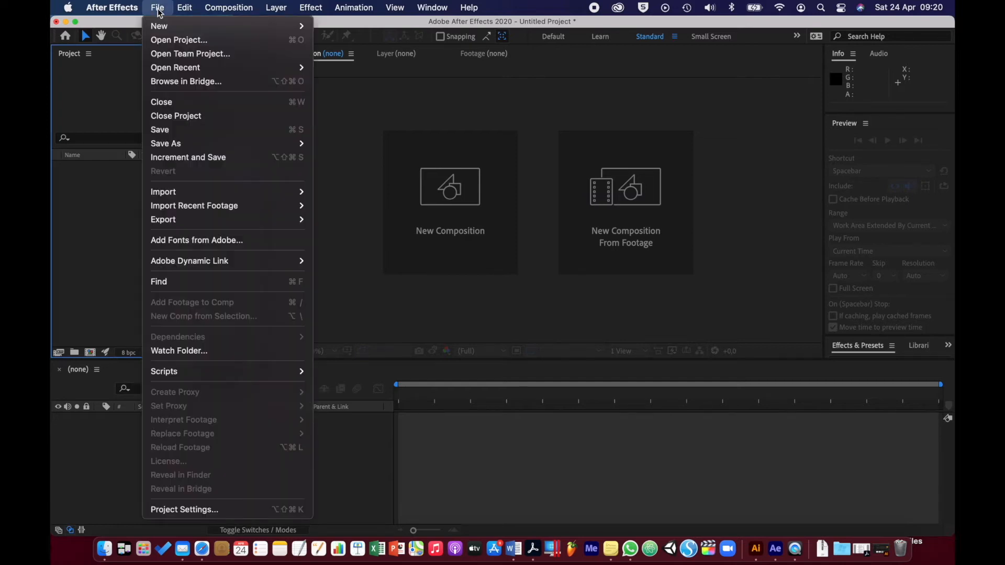
{"action": "left_click", "coordinate": [166, 39]}
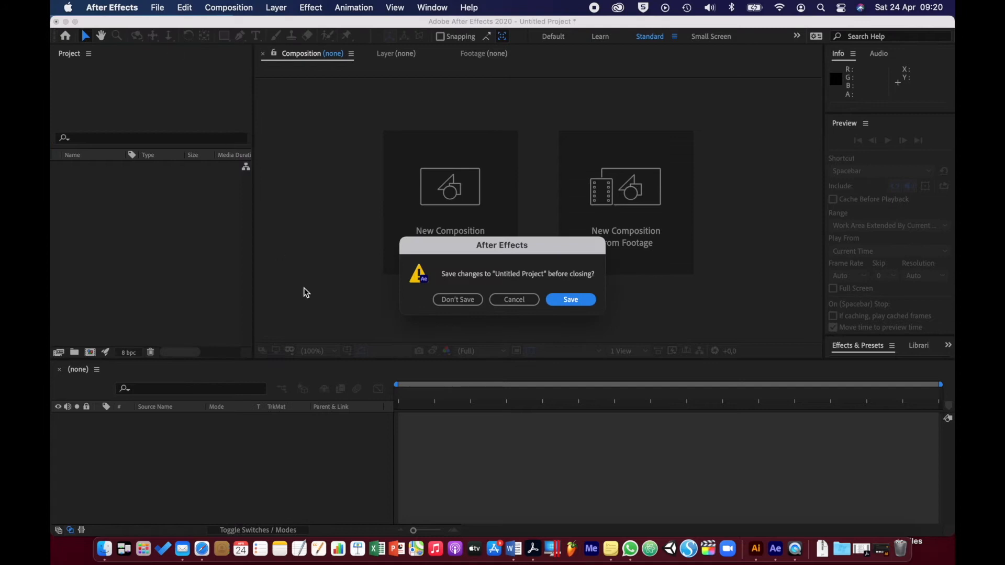
{"action": "left_click", "coordinate": [461, 299]}
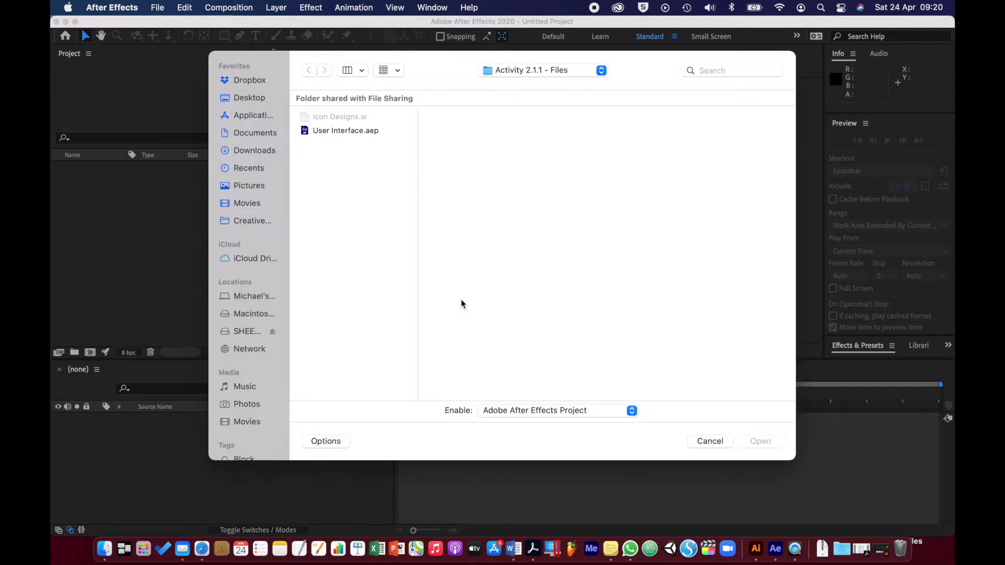
{"action": "left_click", "coordinate": [256, 99]}
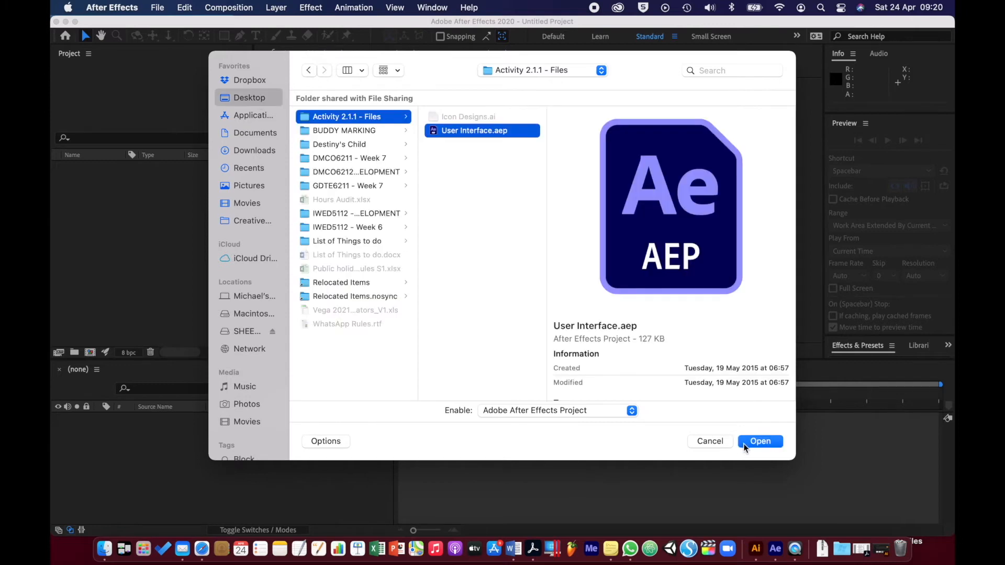
{"action": "left_click", "coordinate": [758, 441]}
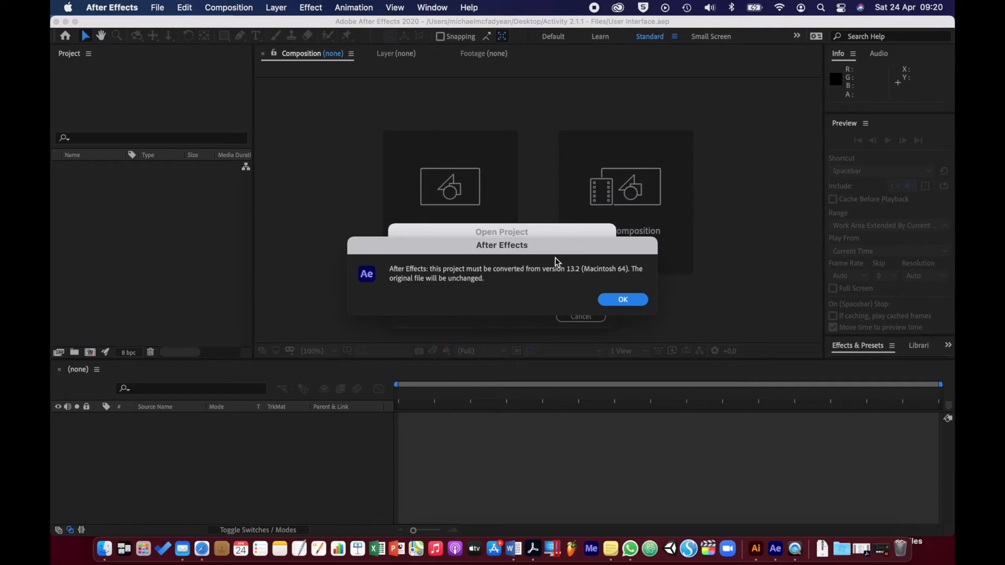
{"action": "left_click", "coordinate": [614, 298]}
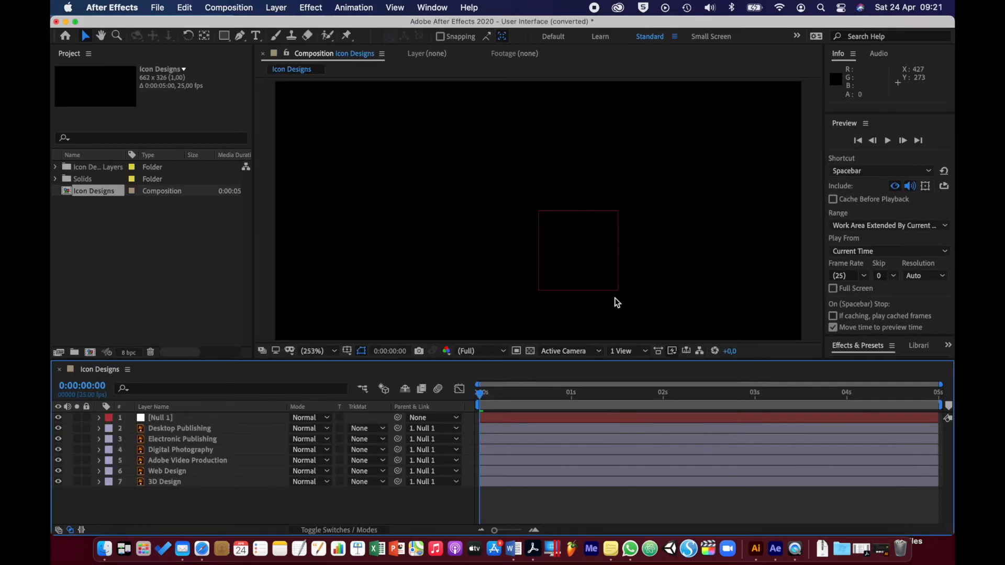
- Scrub through the Icon Designs composition's animation and inspect the footage inside the Icon Designs Layers folder
{"action": "left_click_drag", "start_coordinate": [481, 395], "coordinate": [715, 411]}
{"action": "left_click_drag", "start_coordinate": [582, 429], "coordinate": [482, 414]}
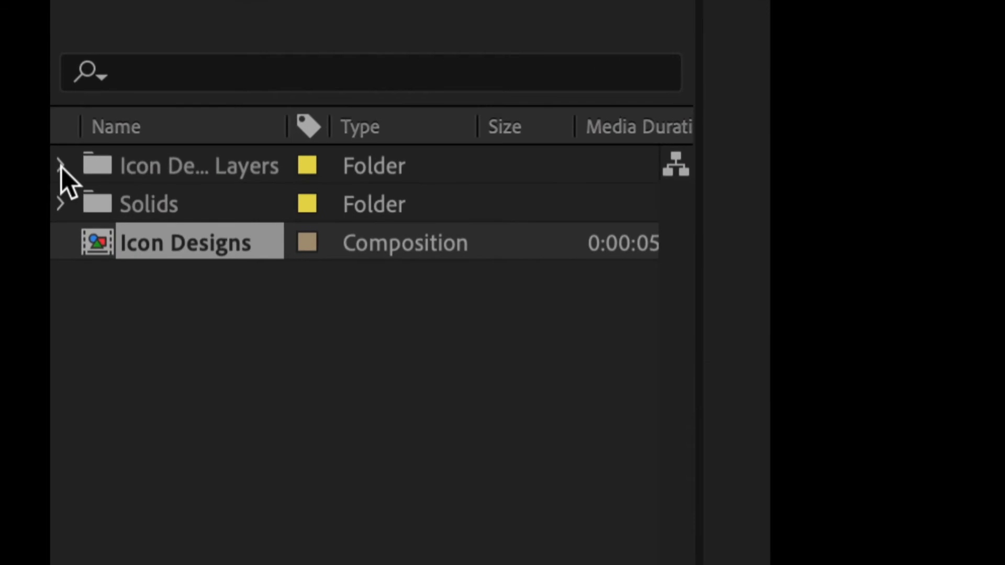
{"action": "left_click", "coordinate": [55, 167]}
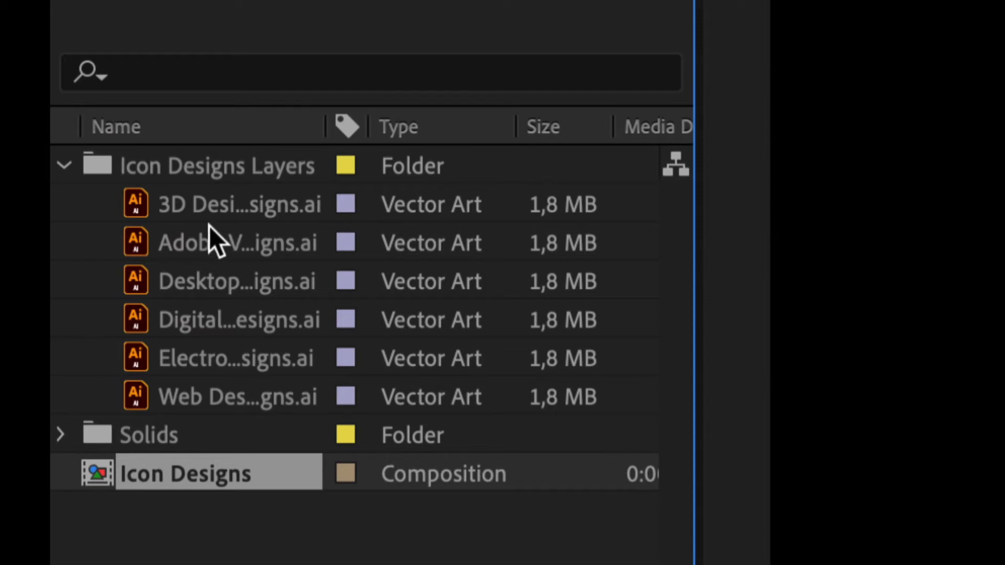
{"action": "left_click", "coordinate": [64, 166]}
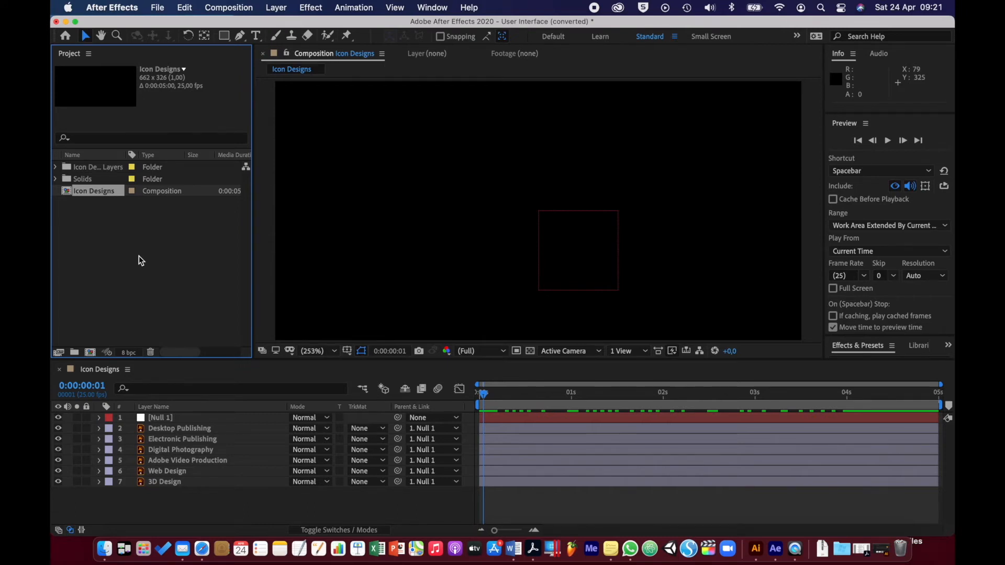
- Switch to Finder and move Icon Designs.ai from the Desktop's Activity 2.1.1 - Files folder to the Bin
{"action": "left_click", "coordinate": [106, 546]}
{"action": "left_click", "coordinate": [246, 87]}
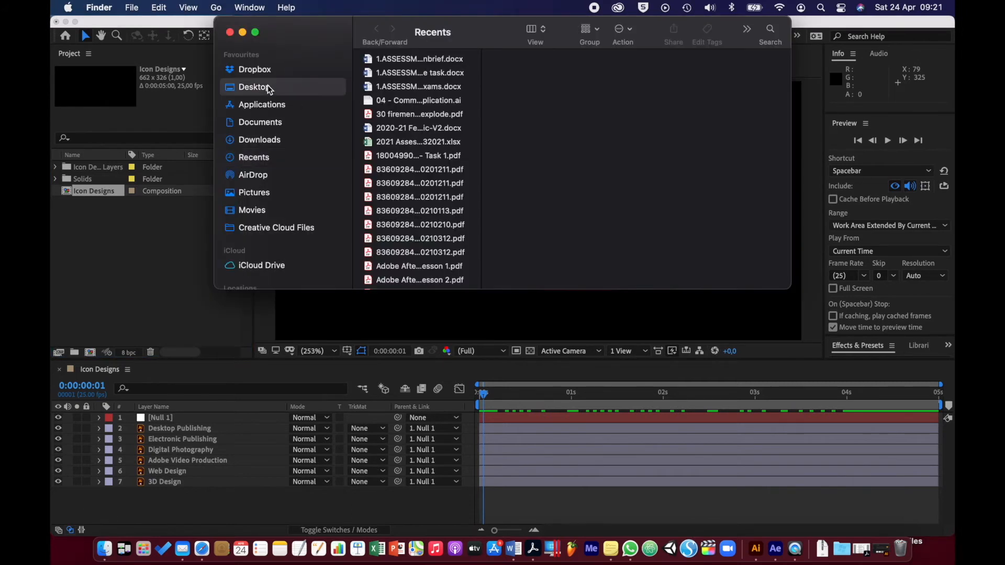
{"action": "left_click", "coordinate": [391, 73]}
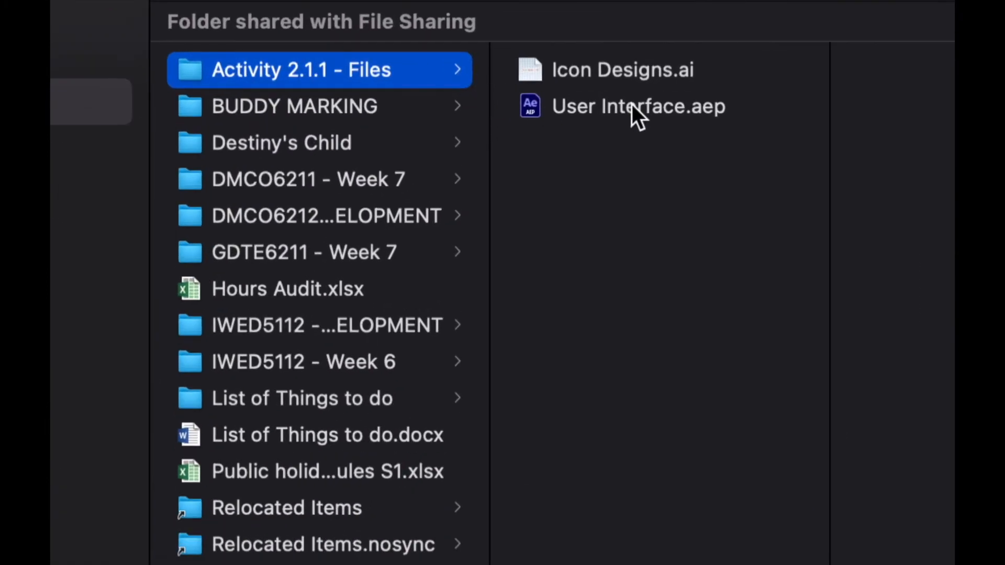
{"action": "left_click", "coordinate": [613, 107]}
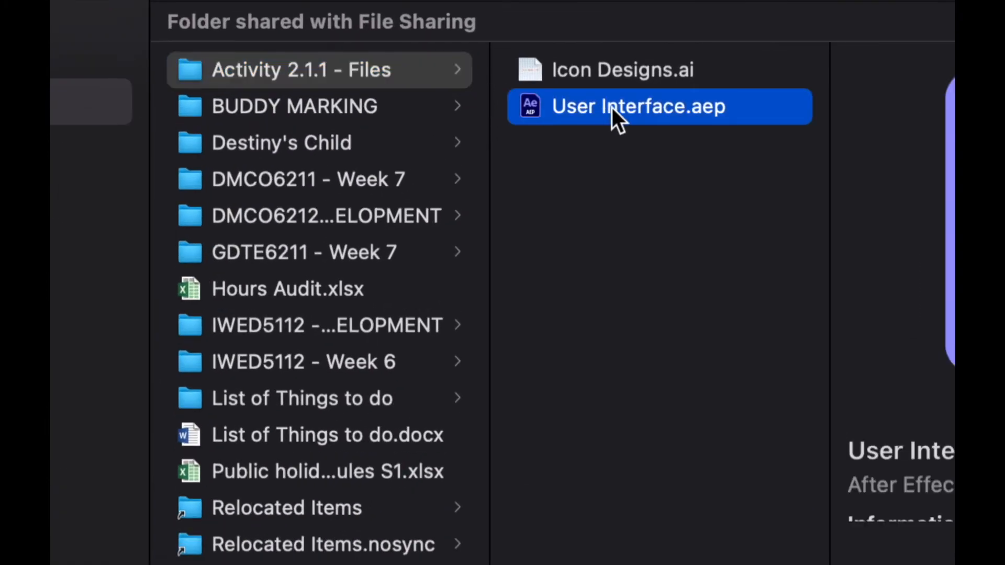
{"action": "left_click", "coordinate": [607, 74]}
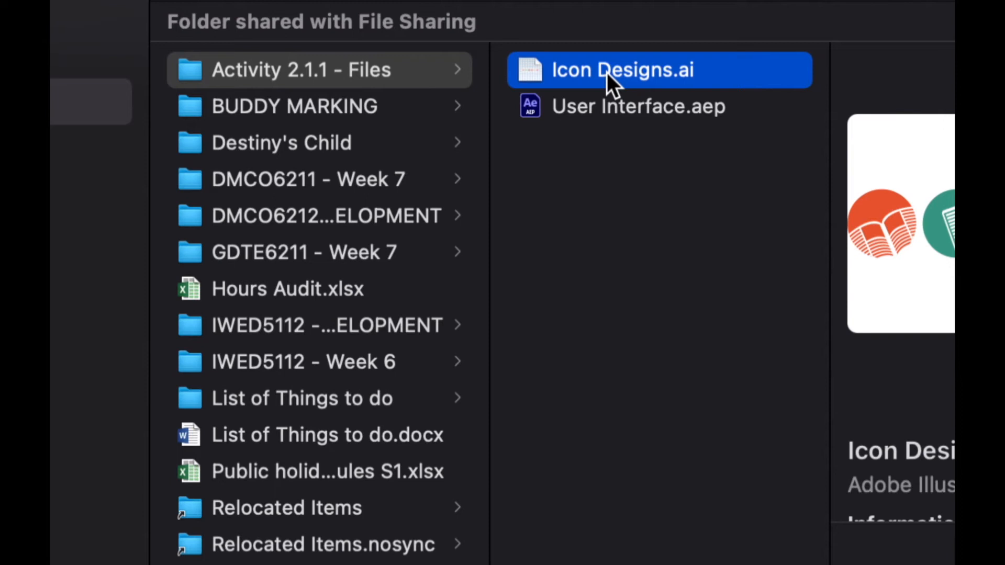
{"action": "key", "text": "super+BackSpace"}
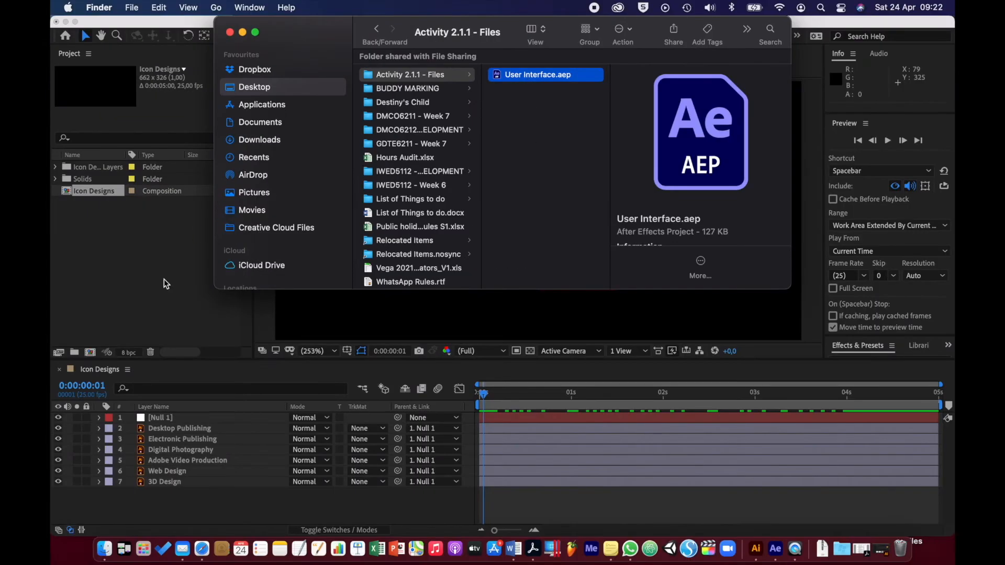
- Return to After Effects, dismiss the missing files warning, and inspect the composition at 0:00:01:05 and the Icon Designs Layers folder
{"action": "left_click", "coordinate": [151, 302]}
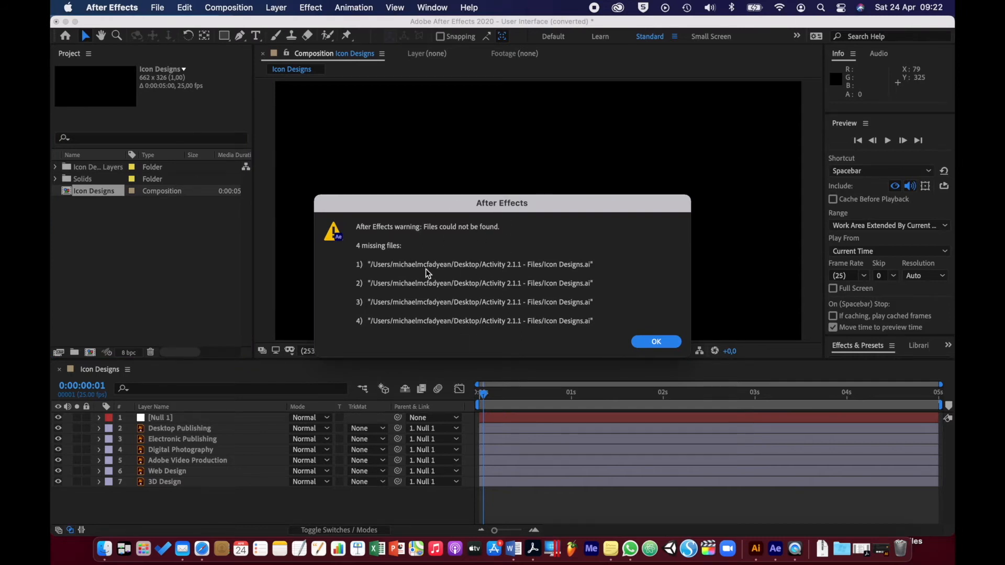
{"action": "left_click", "coordinate": [658, 342]}
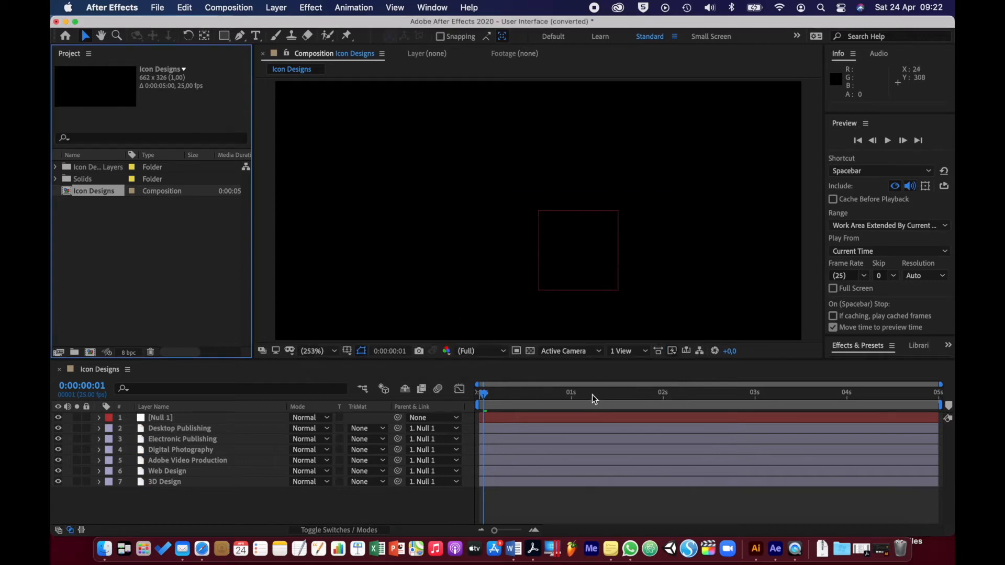
{"action": "left_click_drag", "start_coordinate": [483, 397], "coordinate": [592, 395]}
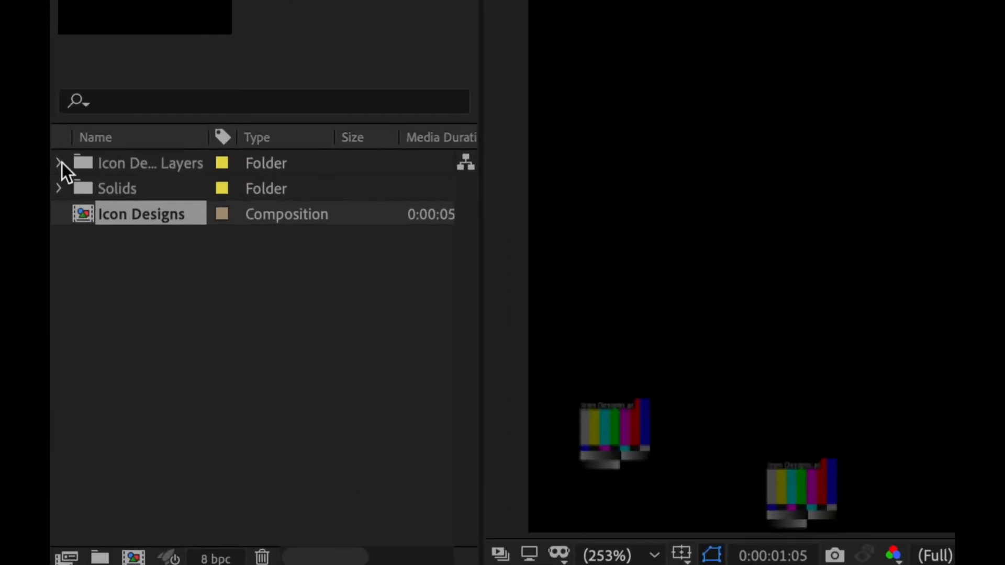
{"action": "left_click", "coordinate": [60, 163]}
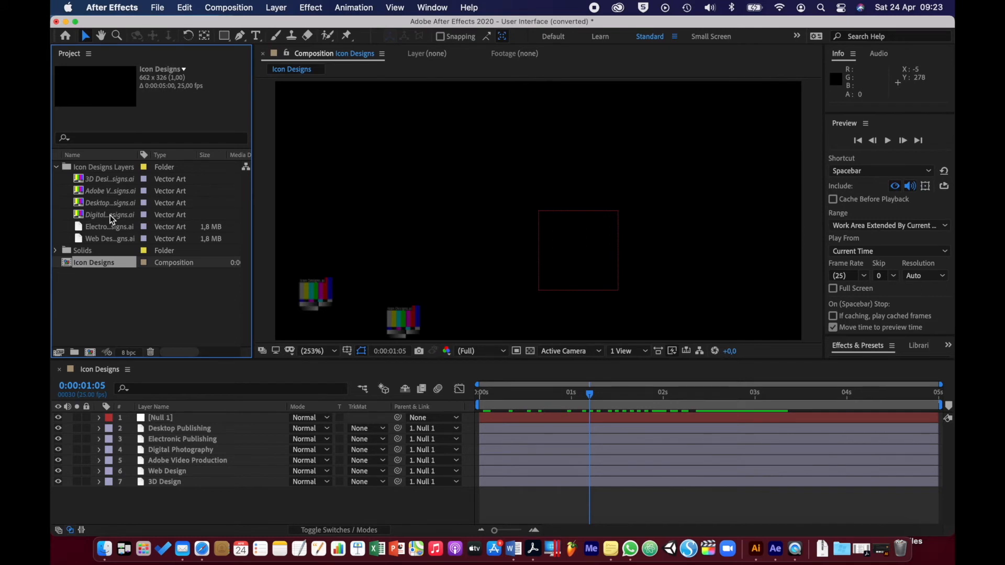
- Restore Icon Designs.ai from the Bin to its original folder and return to the After Effects project
{"action": "left_click", "coordinate": [901, 552]}
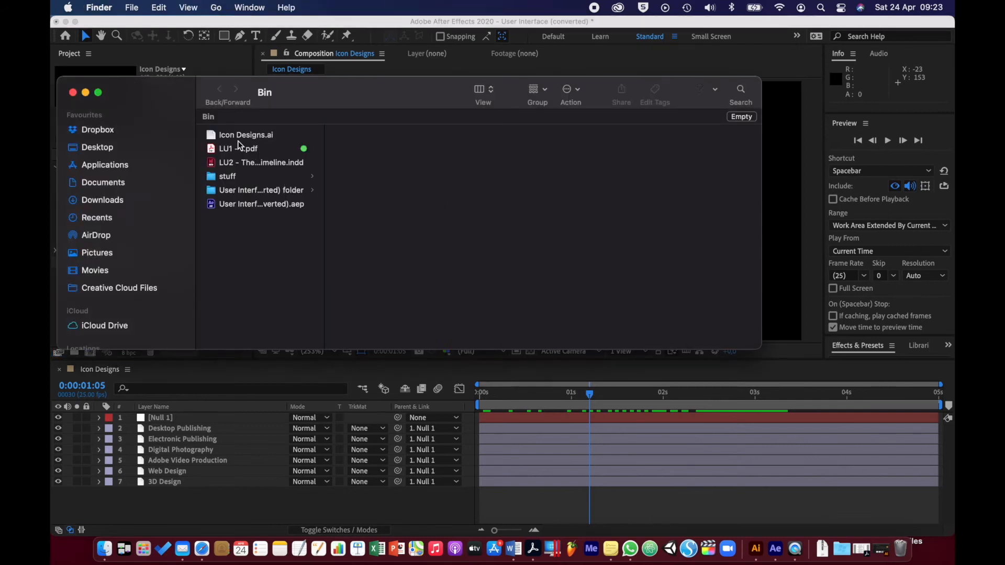
{"action": "left_click", "coordinate": [237, 135]}
{"action": "right_click", "coordinate": [237, 135]}
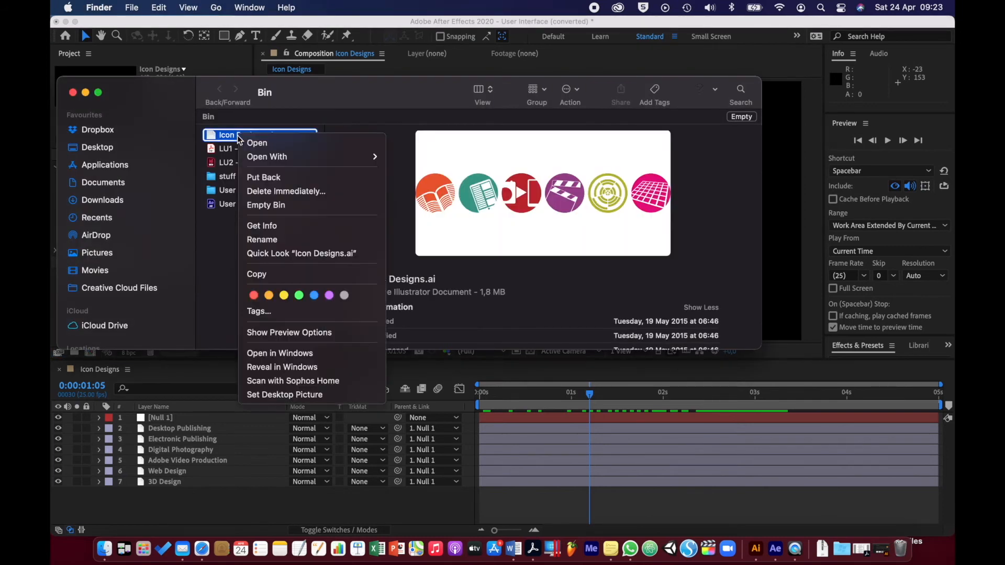
{"action": "left_click", "coordinate": [254, 178]}
{"action": "left_click", "coordinate": [213, 369]}
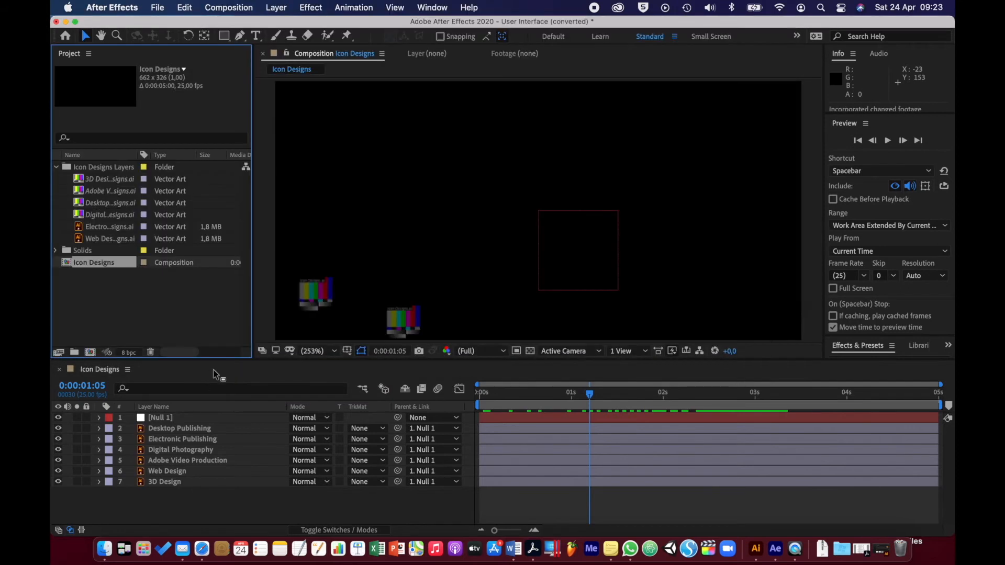
{"action": "left_click", "coordinate": [157, 314]}
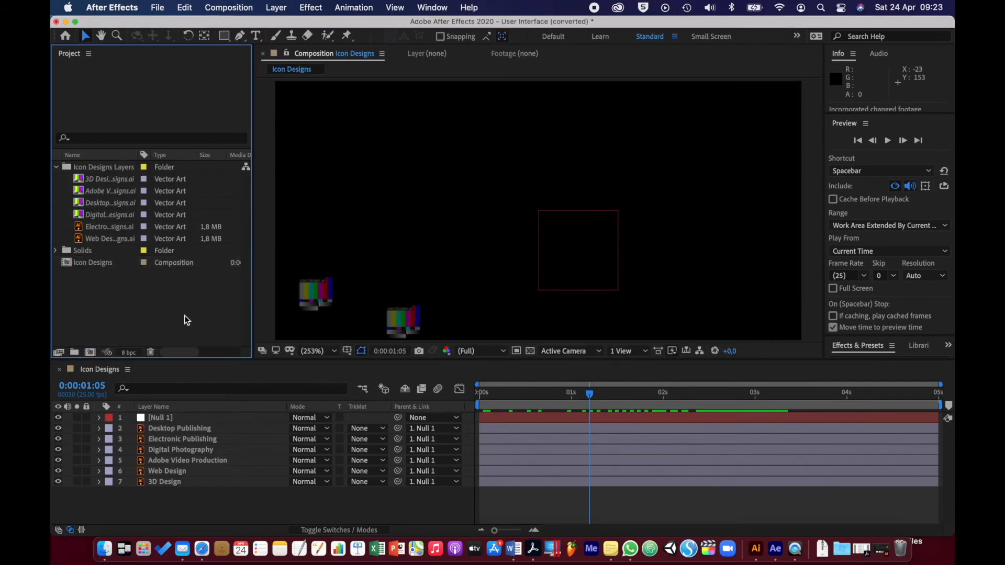
- Move the playhead to 0:00:02:10 and replace the missing 3D Design footage with Icon Designs.ai from the Desktop's Activity 2.1.1 - Files folder
{"action": "left_click_drag", "start_coordinate": [592, 392], "coordinate": [699, 402]}
{"action": "left_click", "coordinate": [103, 181]}
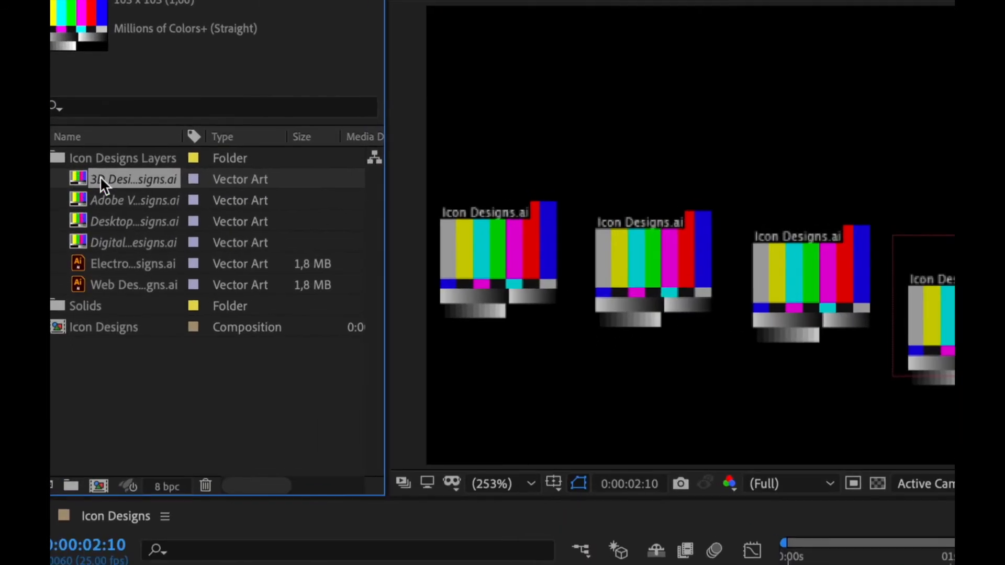
{"action": "right_click", "coordinate": [99, 176]}
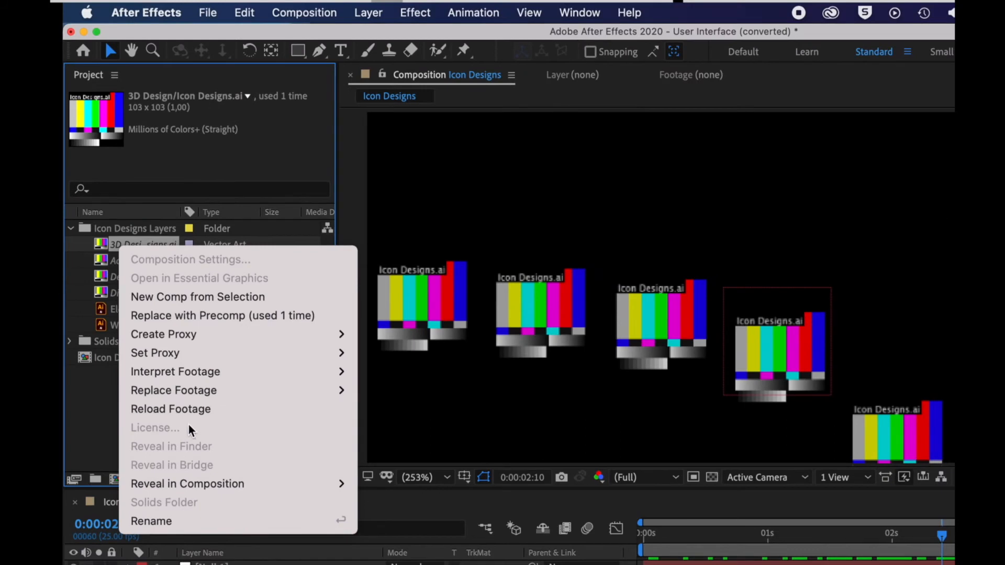
{"action": "mouse_move", "coordinate": [221, 394]}
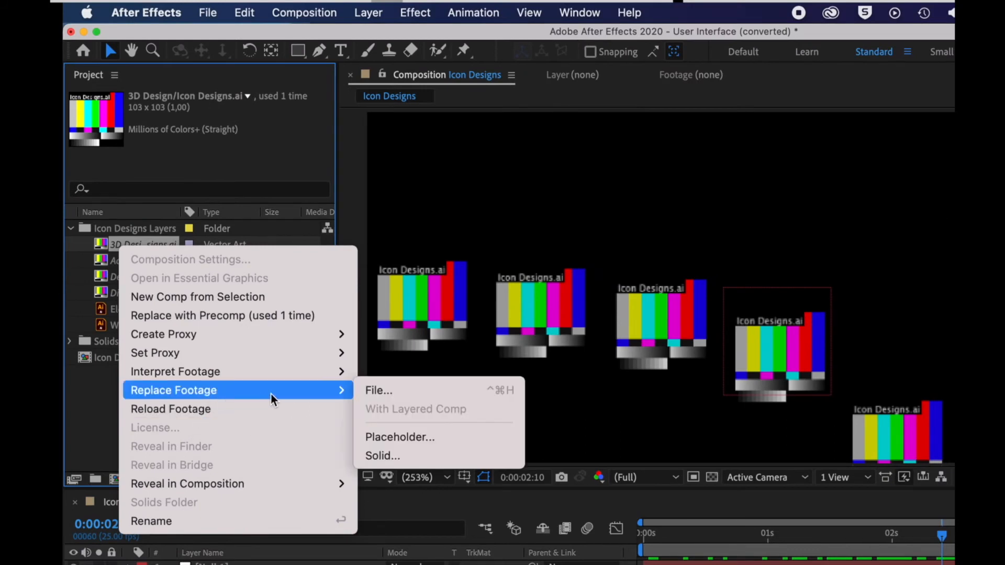
{"action": "left_click", "coordinate": [369, 390]}
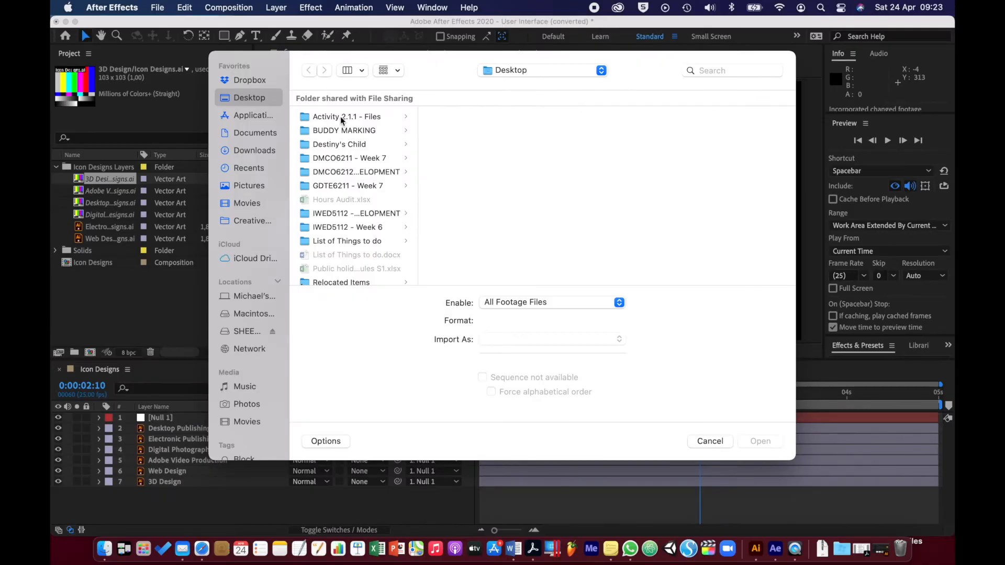
{"action": "left_click", "coordinate": [340, 116]}
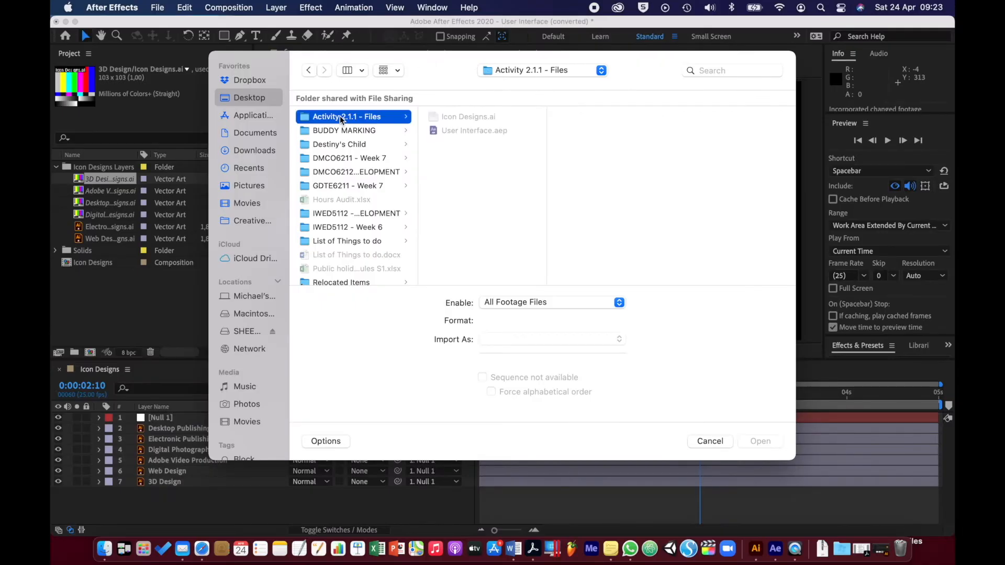
{"action": "left_click", "coordinate": [451, 117]}
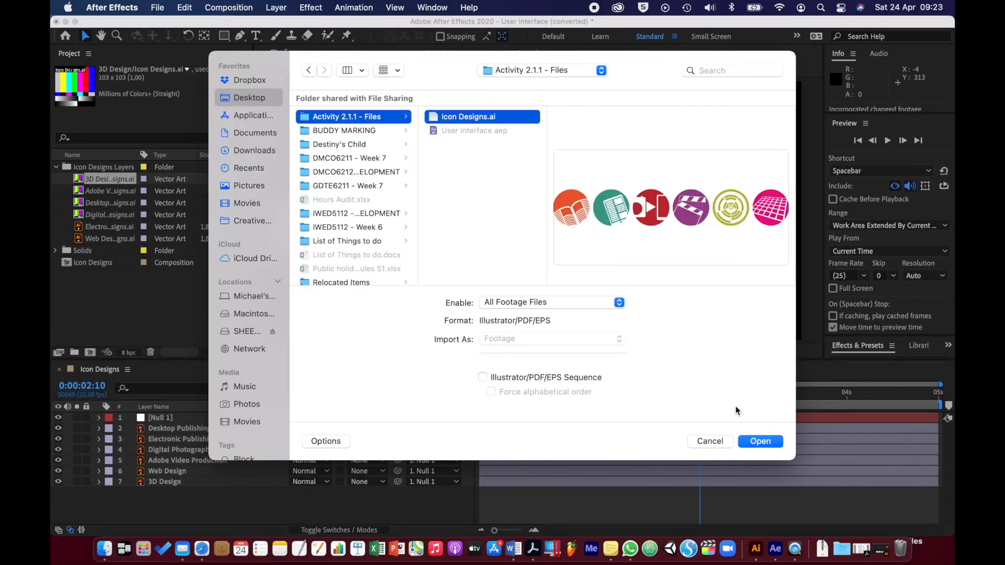
{"action": "left_click", "coordinate": [764, 442]}
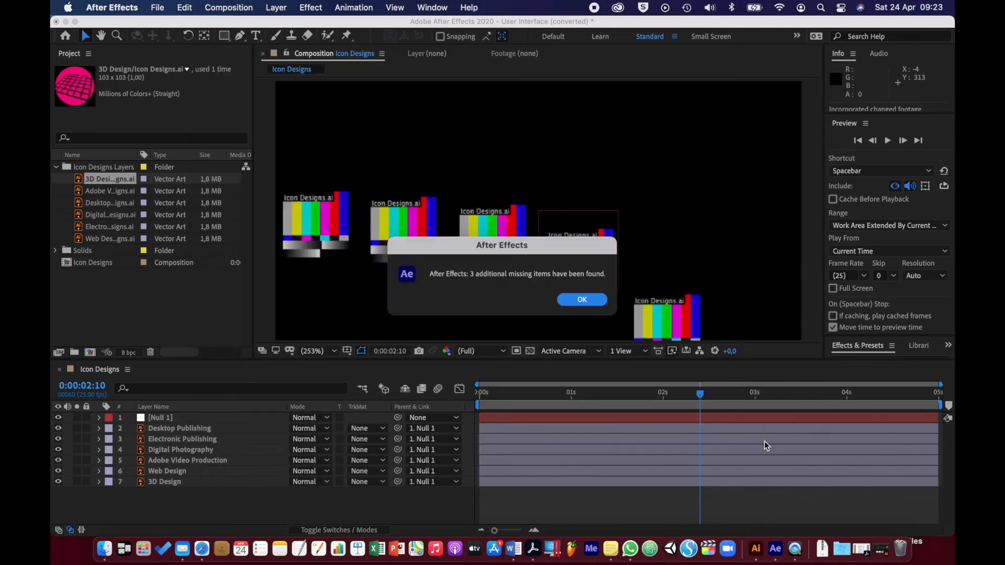
{"action": "left_click", "coordinate": [582, 300]}
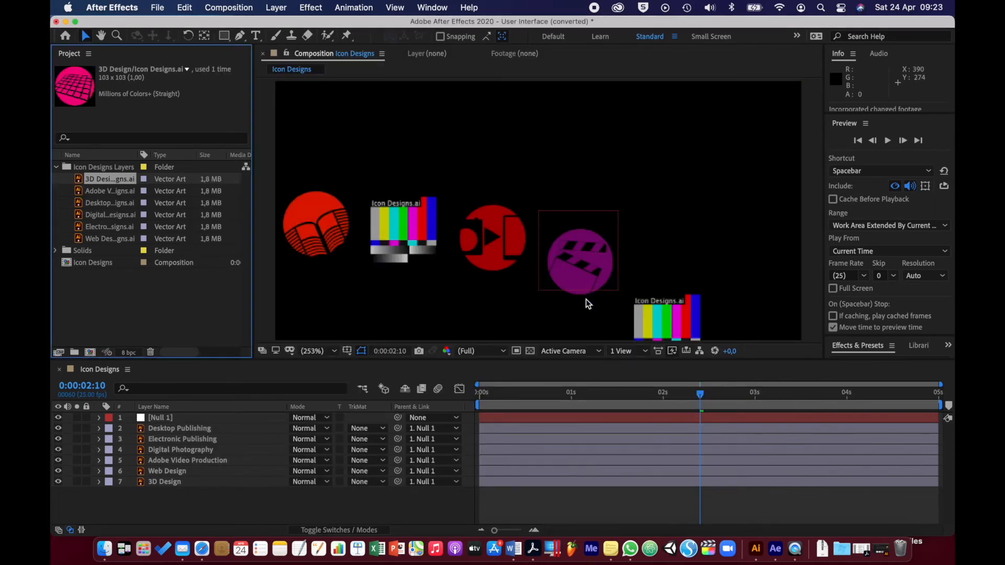
- Inspect the composition at 0:00:02:09 and identify the layer behind the placeholder beside the red book icon
{"action": "mouse_move", "coordinate": [702, 400]}
{"action": "left_mouse_down"}
{"action": "mouse_move", "coordinate": [562, 401]}
{"action": "mouse_move", "coordinate": [771, 384]}
{"action": "mouse_move", "coordinate": [620, 384]}
{"action": "mouse_move", "coordinate": [697, 384]}
{"action": "left_mouse_up"}
{"action": "left_click", "coordinate": [402, 255]}
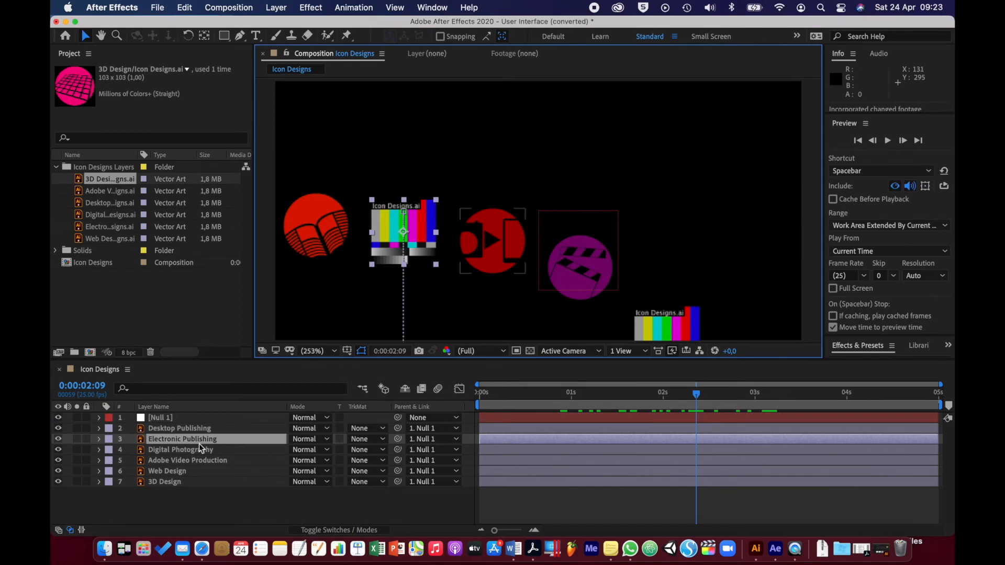
{"action": "left_click", "coordinate": [199, 309]}
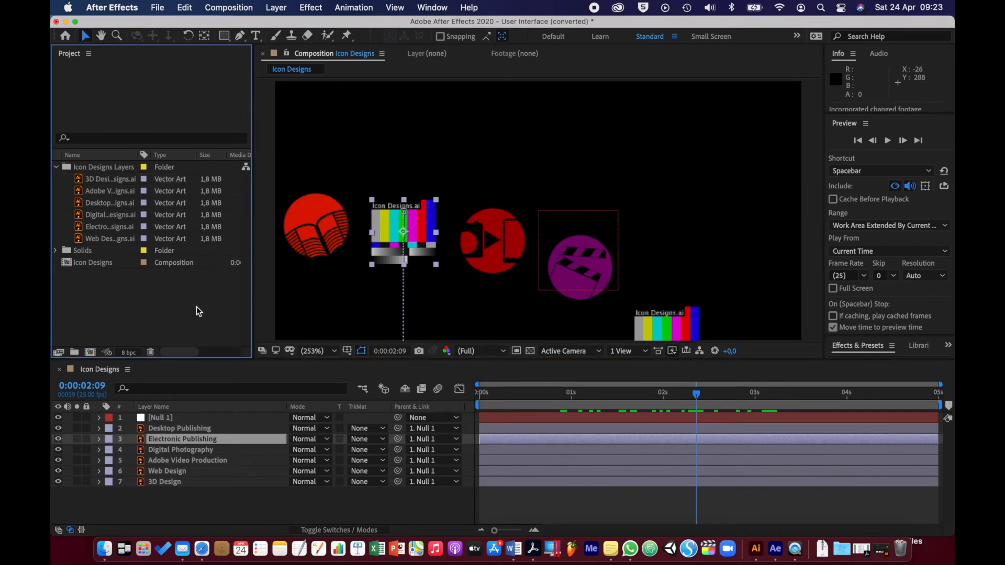
- Close the current project without saving its changes
{"action": "left_click", "coordinate": [156, 10]}
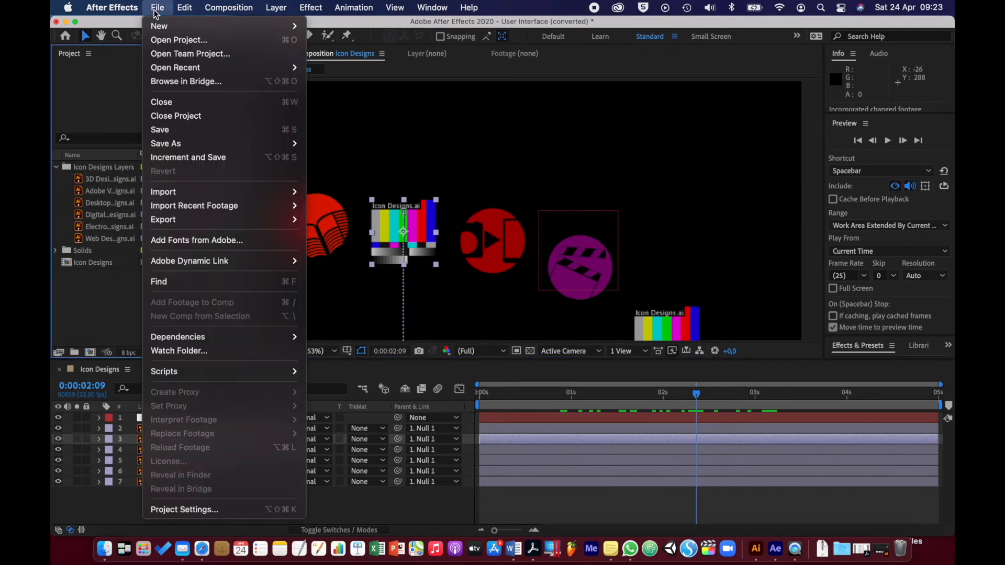
{"action": "left_click", "coordinate": [177, 115]}
{"action": "left_click", "coordinate": [480, 299]}
- Reopen User Interface.aep from the Activity 2.1.1 - Files folder, accept its version conversion, and check the composition at 0:00:02:09
{"action": "left_click", "coordinate": [158, 8]}
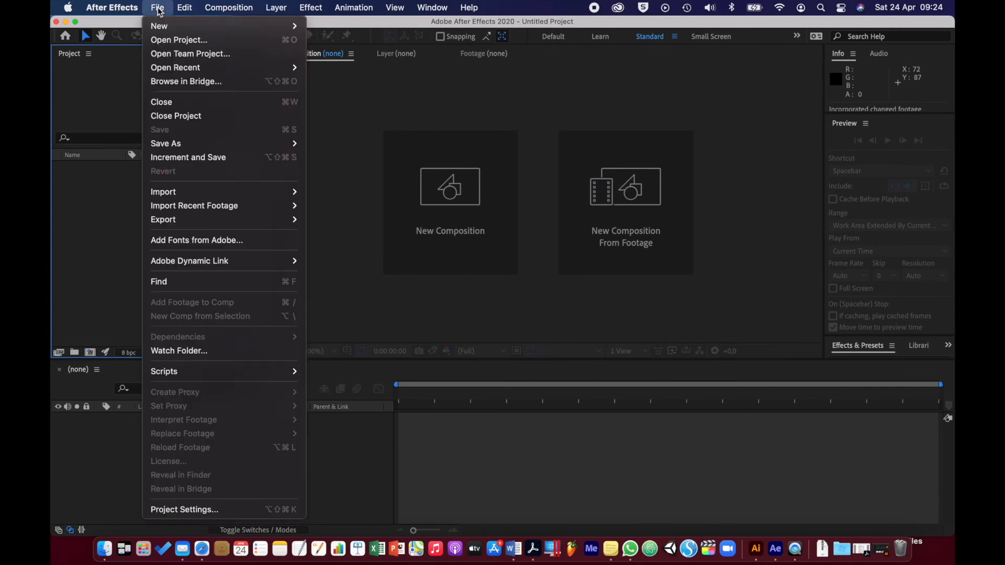
{"action": "left_click", "coordinate": [170, 44]}
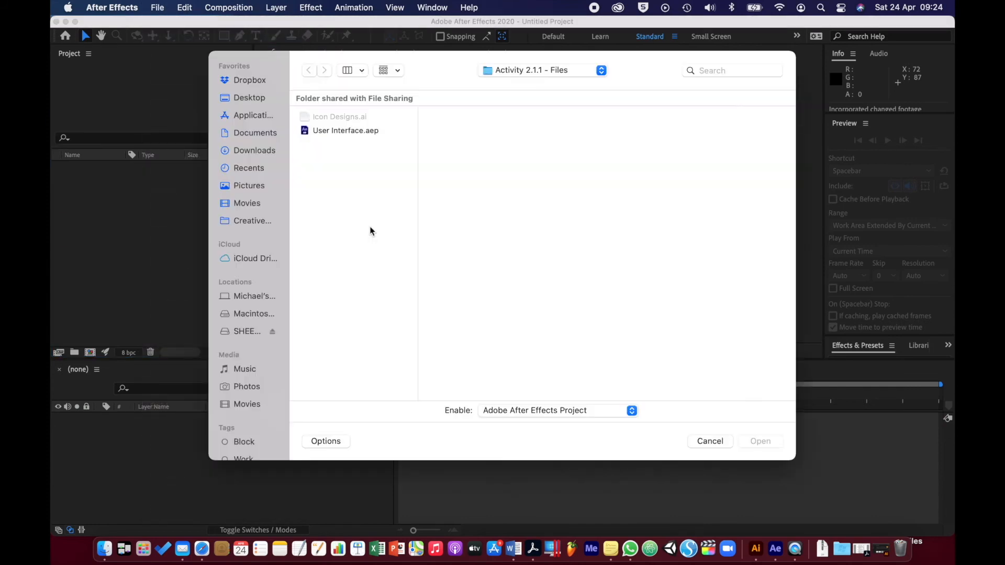
{"action": "double_click", "coordinate": [347, 131]}
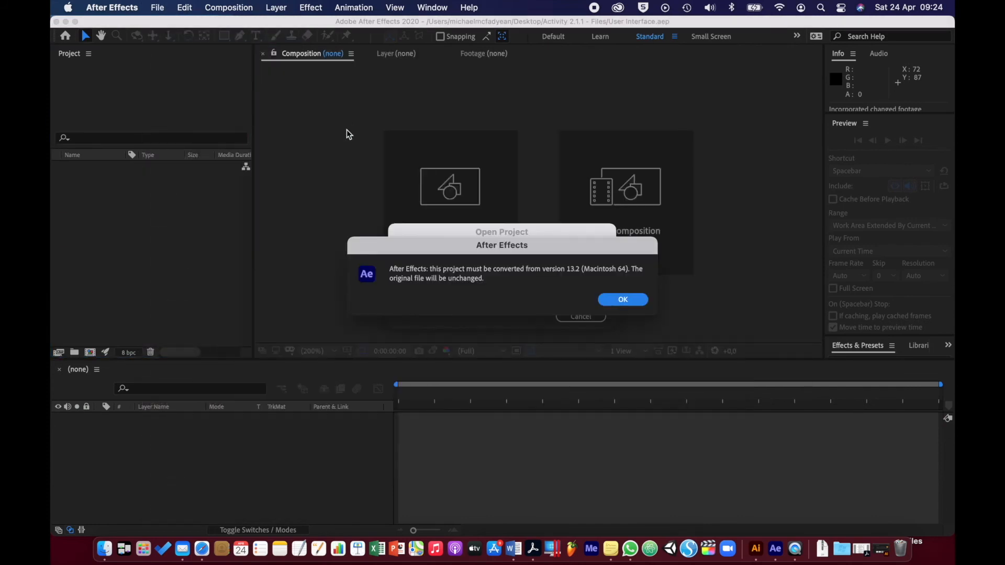
{"action": "left_click", "coordinate": [611, 301]}
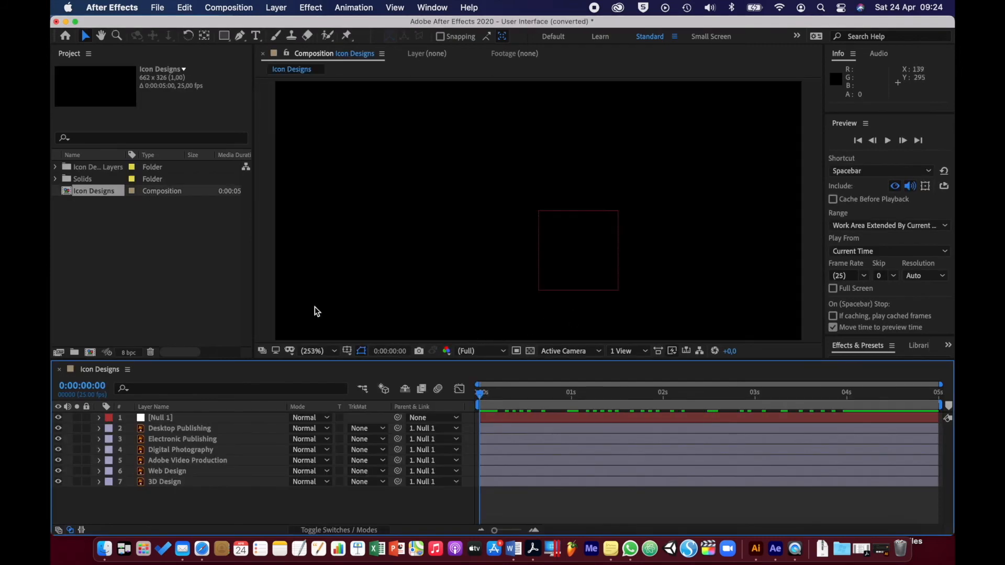
{"action": "left_click_drag", "start_coordinate": [525, 415], "coordinate": [693, 385]}
{"action": "left_click", "coordinate": [145, 269]}
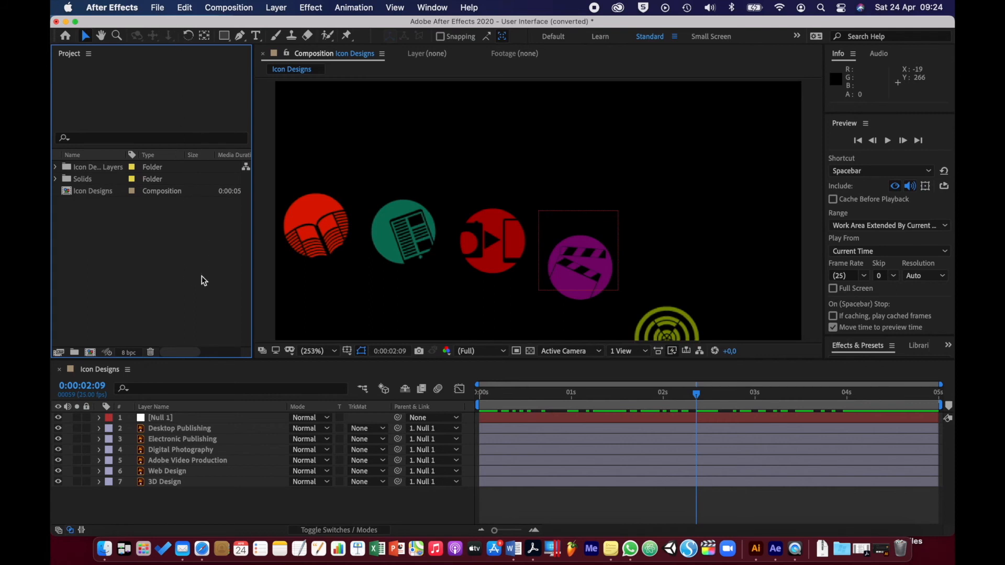
- Start Collect Files for the project and agree to save the project first
{"action": "left_click", "coordinate": [158, 7]}
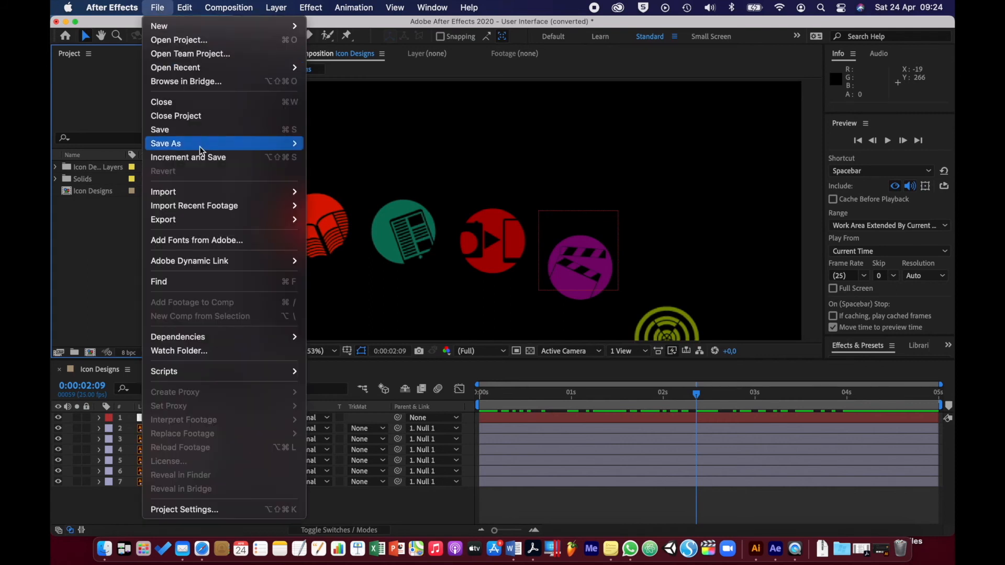
{"action": "mouse_move", "coordinate": [232, 339]}
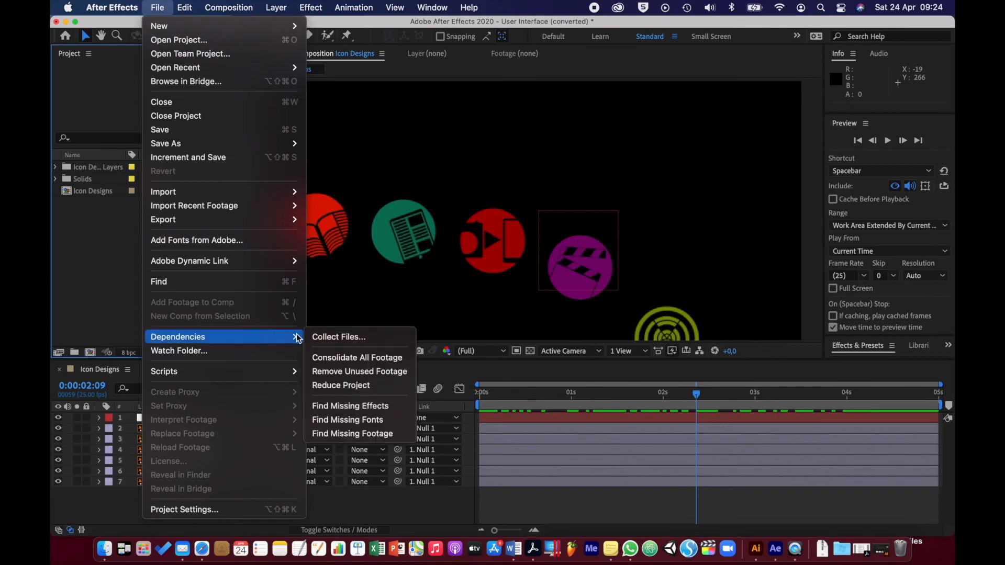
{"action": "left_click", "coordinate": [317, 337]}
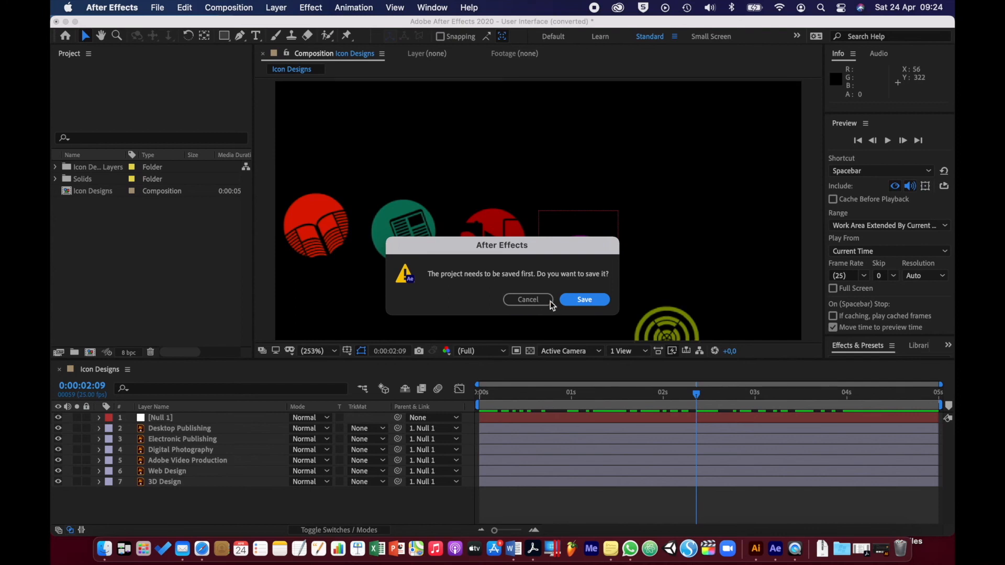
{"action": "left_click", "coordinate": [578, 303]}
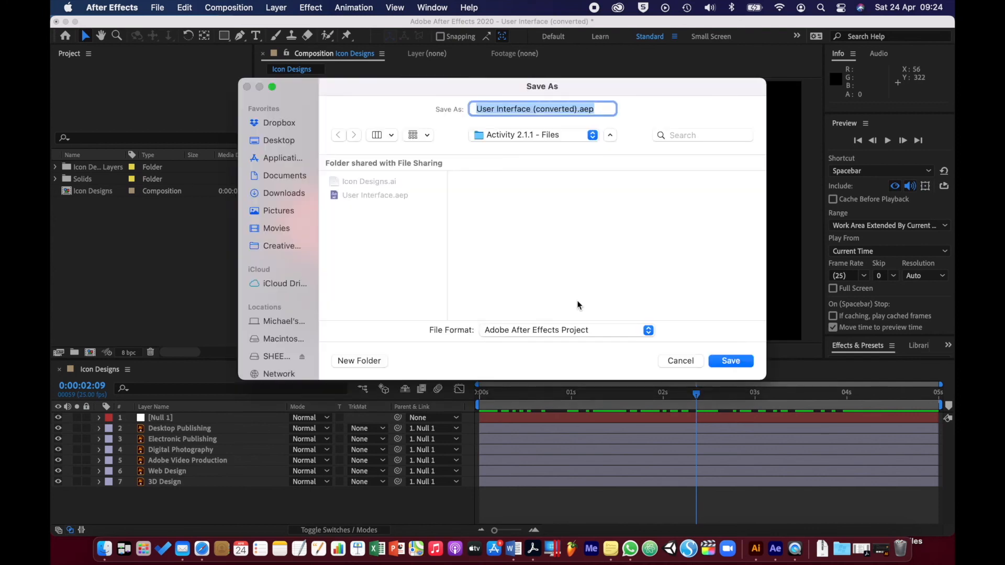
- Create a Desktop folder named with the owner's first name plus PROJECT and save User Interface (converted).aep in it
{"action": "left_click", "coordinate": [282, 141]}
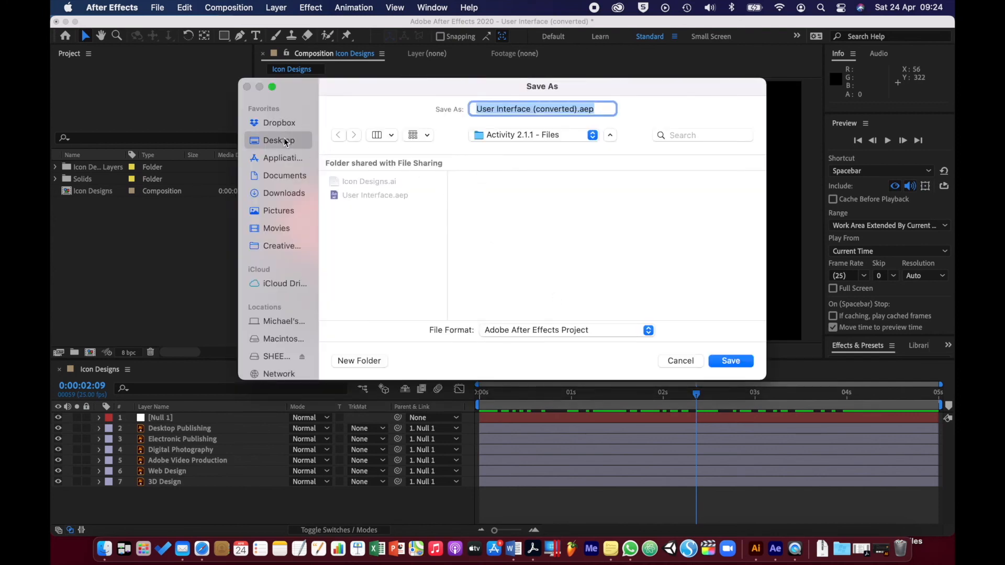
{"action": "left_click", "coordinate": [357, 363]}
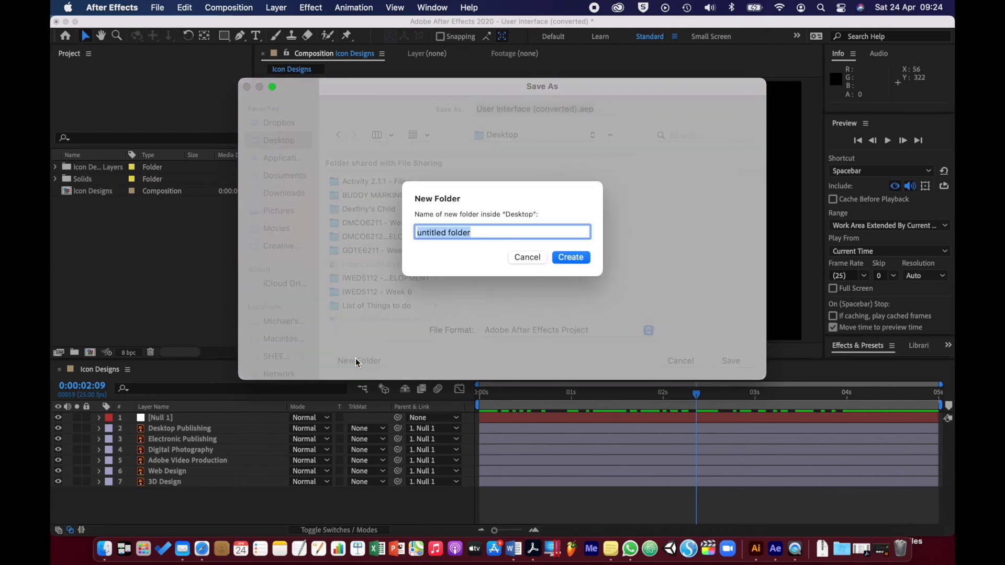
{"action": "type", "text": "MIKES PROJK"}
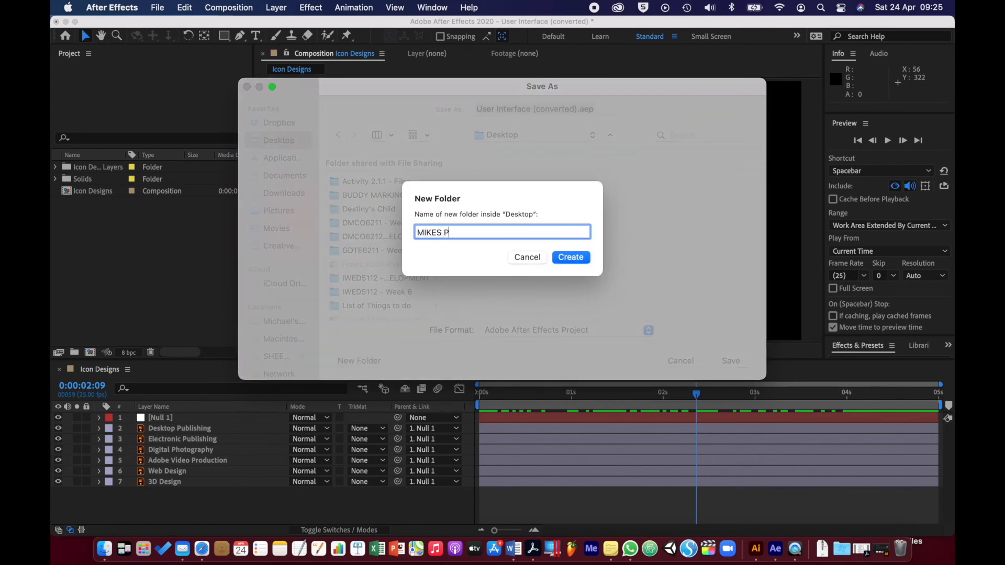
{"action": "key", "text": "BackSpace"}
{"action": "type", "text": "ECT"}
{"action": "key", "text": "BackSpace"}
{"action": "key", "text": "BackSpace"}
{"action": "key", "text": "BackSpace"}
{"action": "type", "text": "ECT"}
{"action": "left_click", "coordinate": [571, 258]}
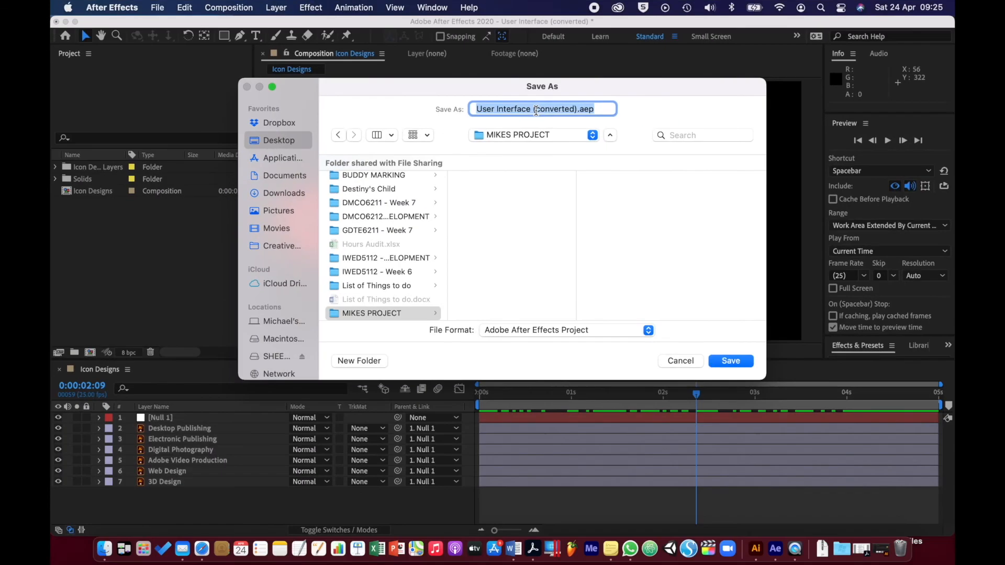
{"action": "left_click", "coordinate": [718, 362]}
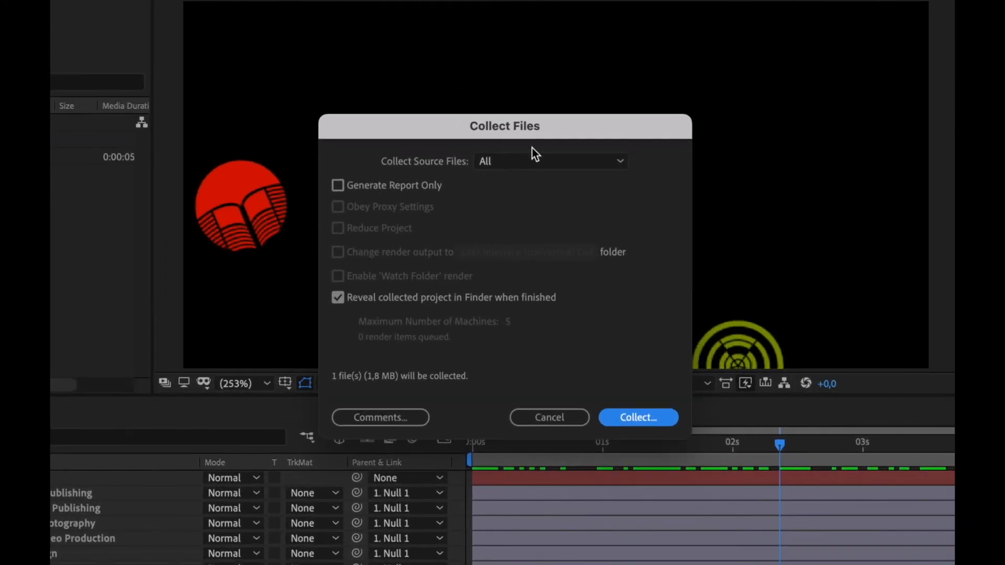
- Collect source files with the All option into User Interface (converted) folder inside the new Desktop project folder
{"action": "left_click", "coordinate": [521, 194]}
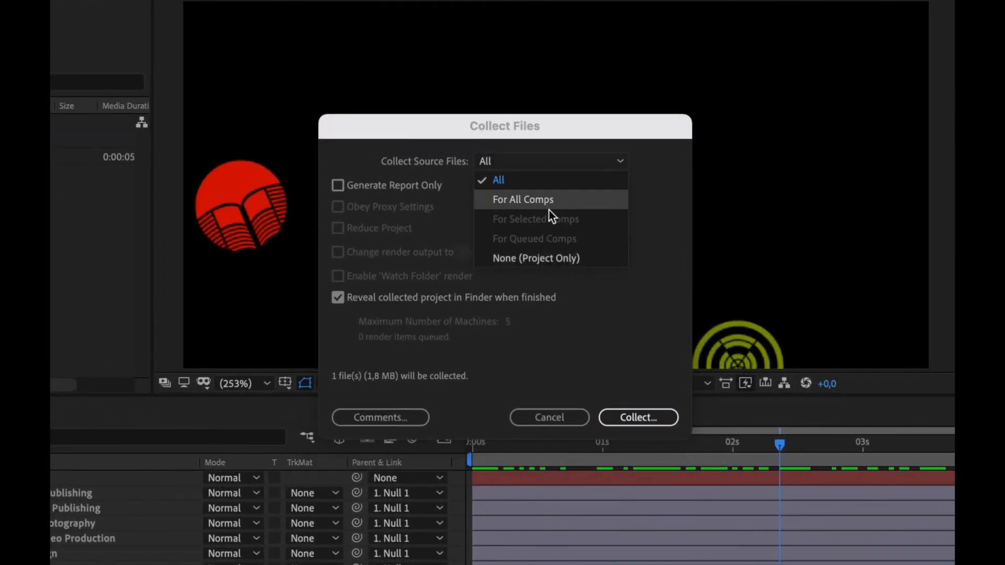
{"action": "left_click", "coordinate": [570, 284]}
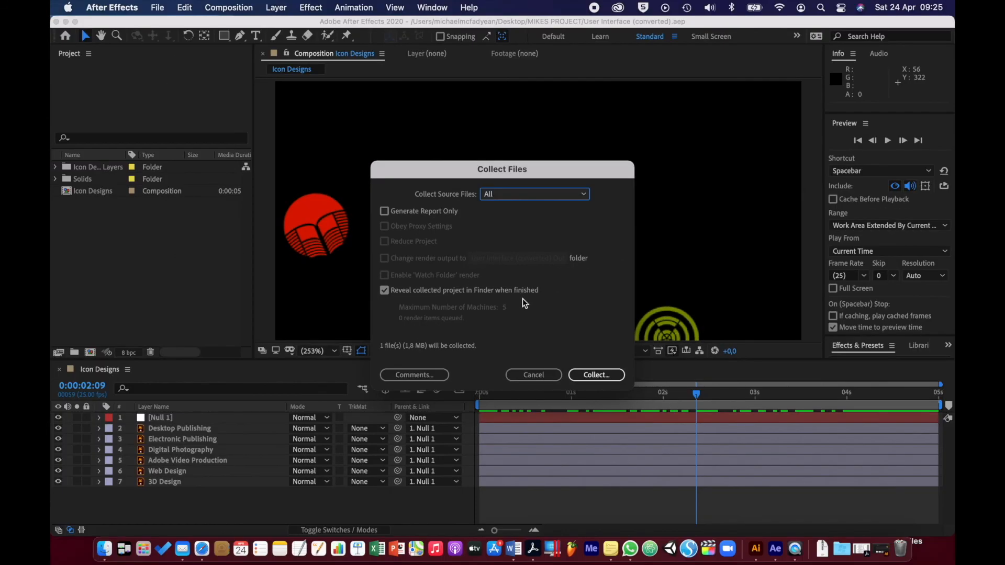
{"action": "left_click", "coordinate": [627, 417]}
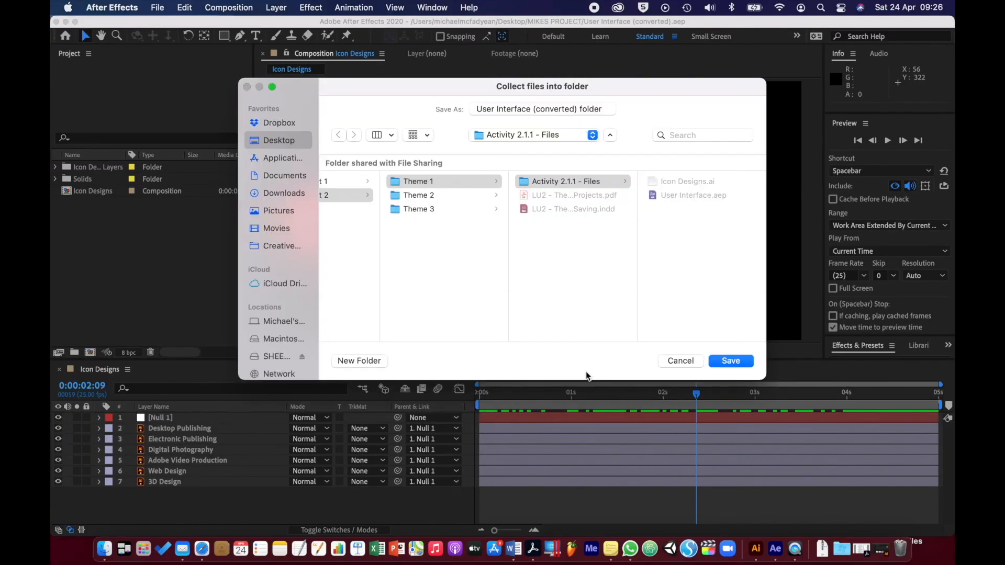
{"action": "left_click", "coordinate": [257, 145]}
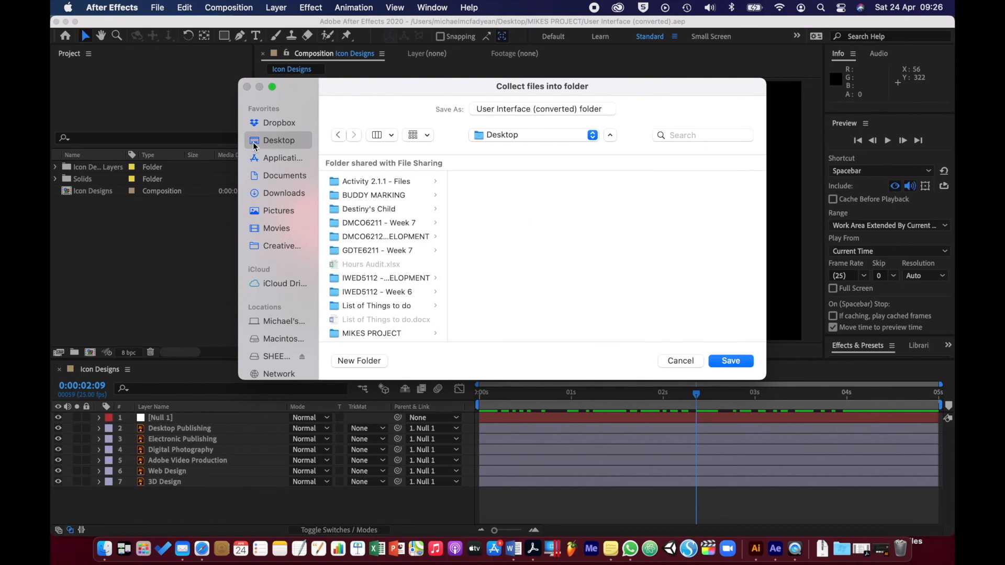
{"action": "left_click", "coordinate": [365, 334]}
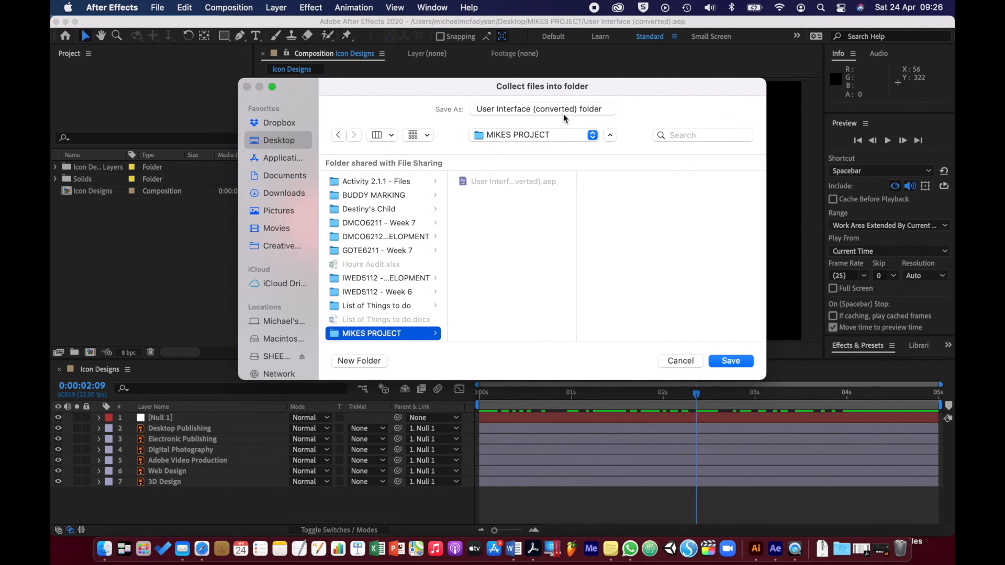
{"action": "left_click", "coordinate": [730, 361]}
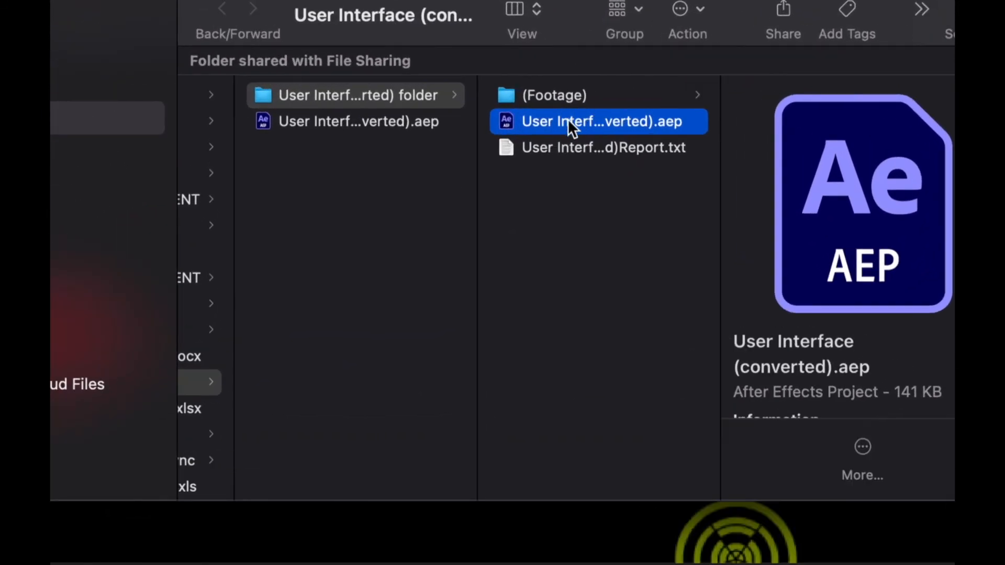
- In Finder, examine the collected folder's project copy, report text file, and the Icon Designs Layers folder inside (Footage)
{"action": "left_click", "coordinate": [265, 96]}
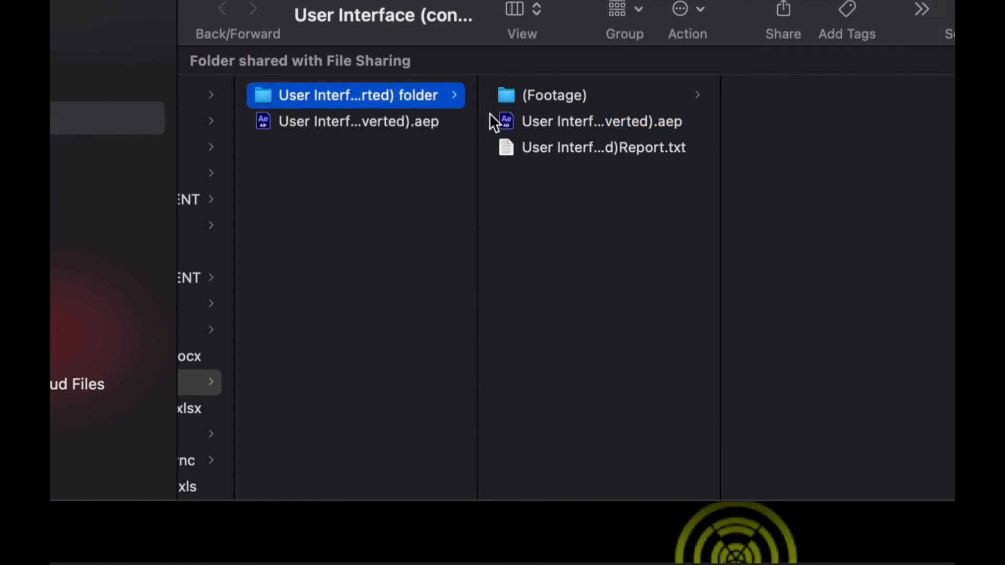
{"action": "left_click", "coordinate": [543, 125]}
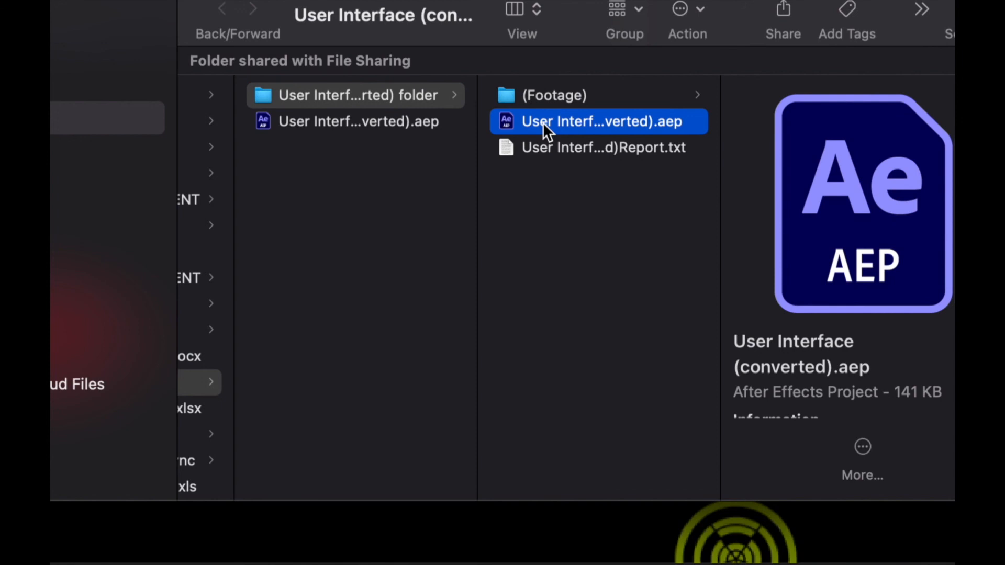
{"action": "left_click", "coordinate": [558, 147]}
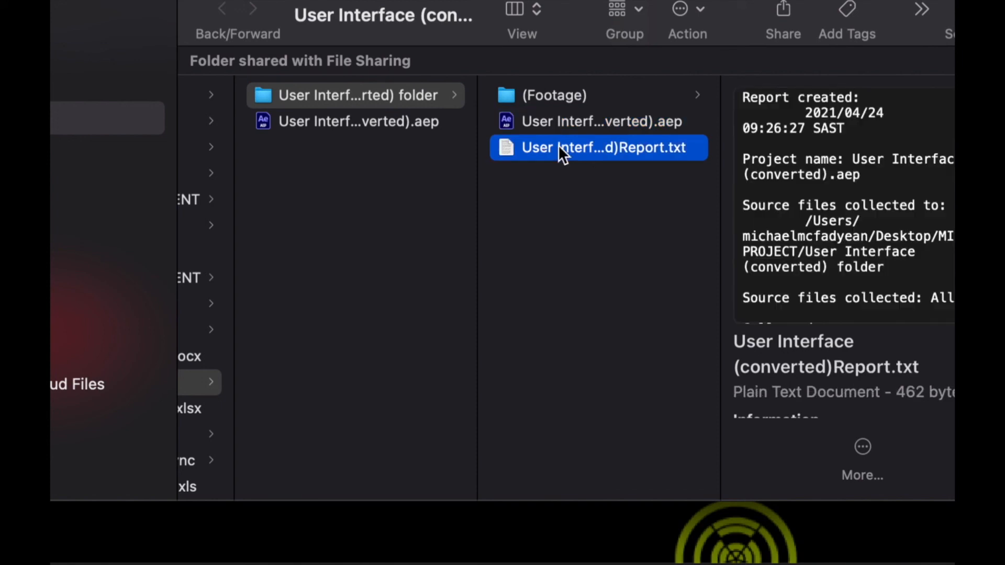
{"action": "left_click", "coordinate": [564, 96]}
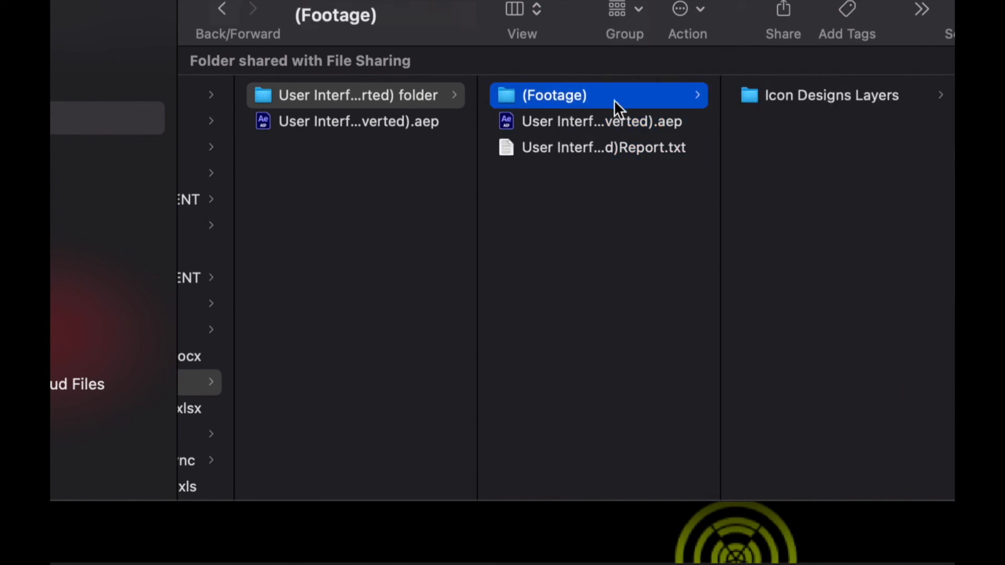
{"action": "left_click", "coordinate": [756, 96]}
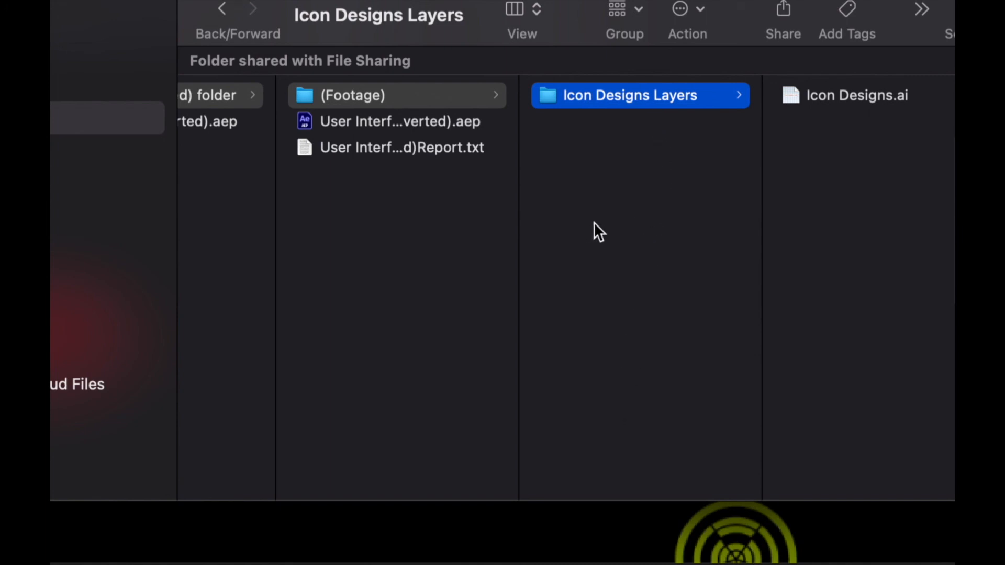
{"action": "scroll", "coordinate": [589, 222], "scroll_direction": "left", "scroll_amount": 5}
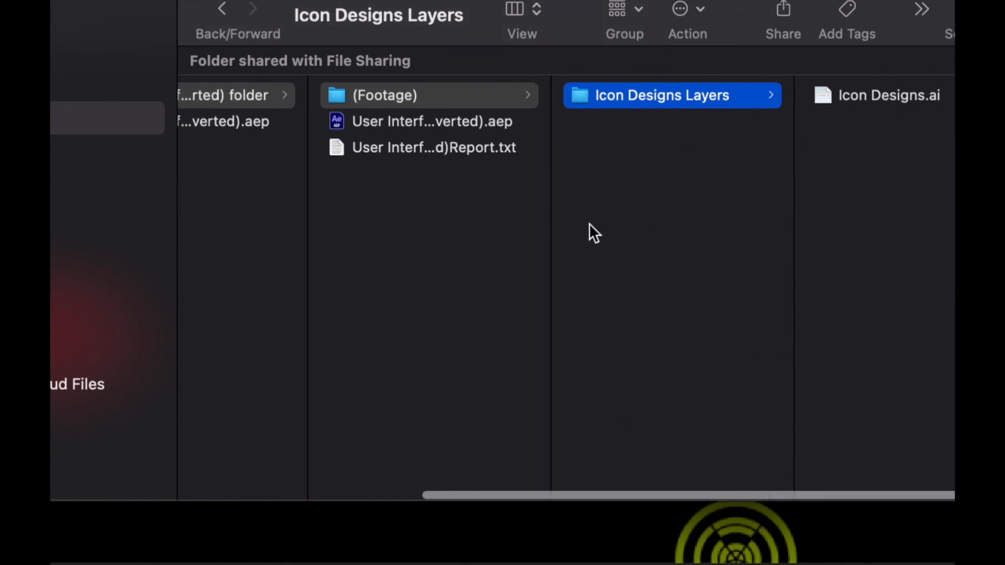
{"action": "left_click", "coordinate": [246, 95]}
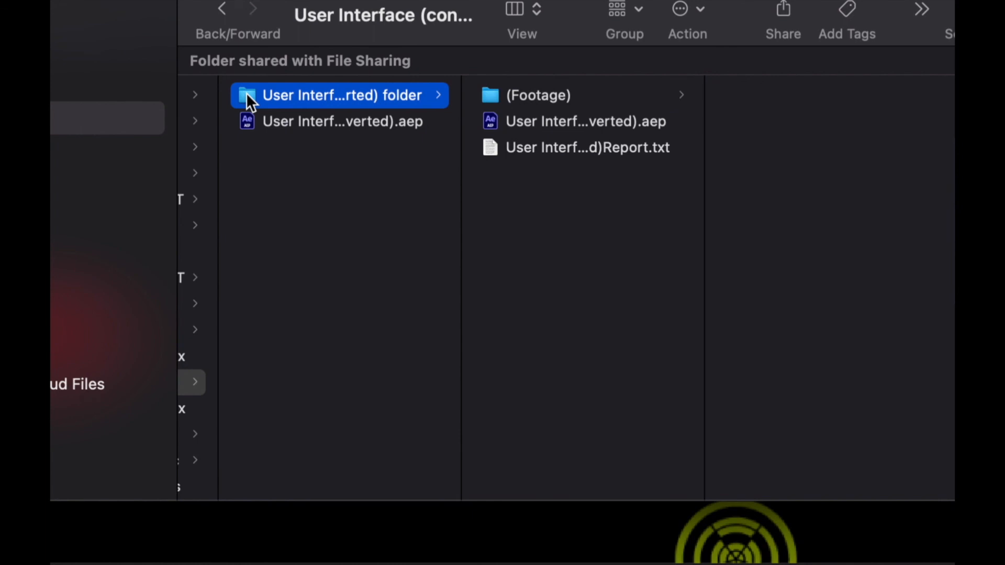
{"action": "left_click", "coordinate": [535, 122]}
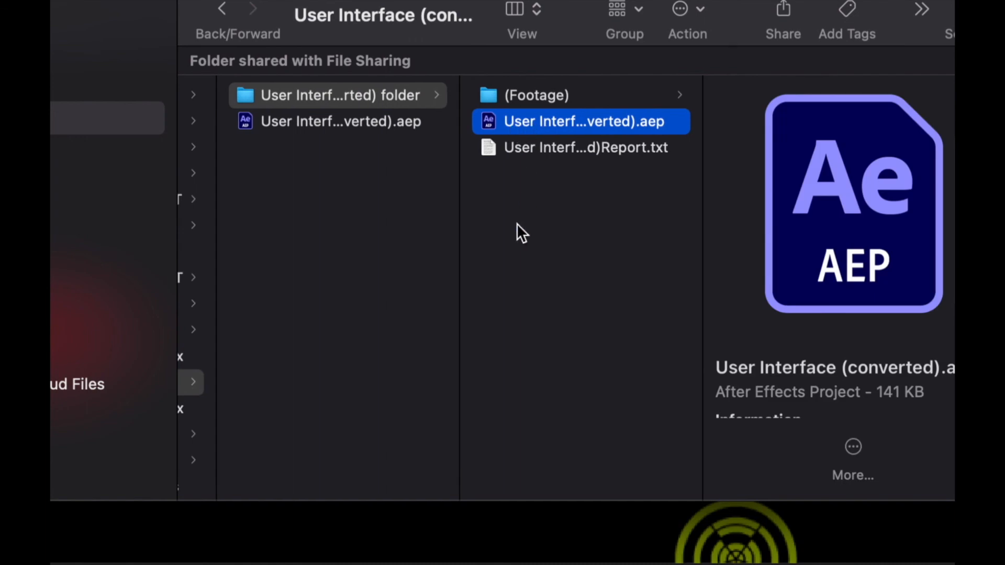